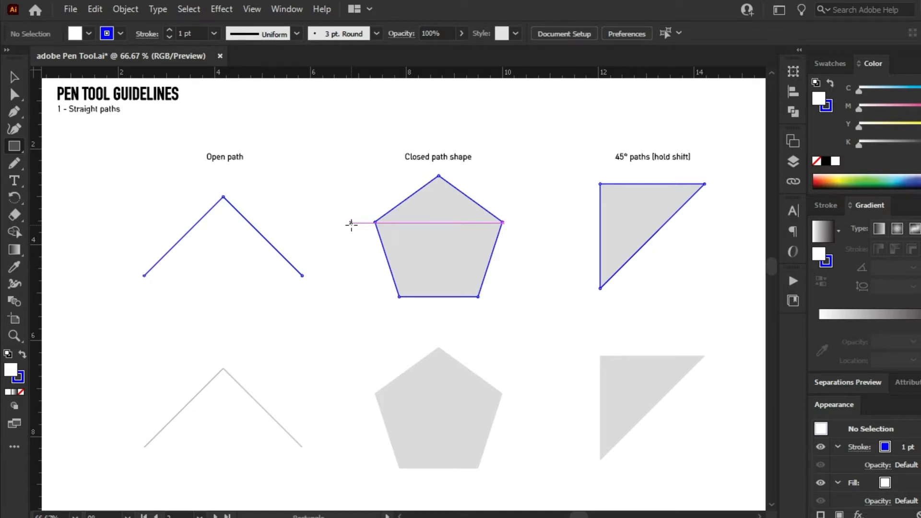
# Step: Trace the lower grey open-path guide with the Pen tool as two straight segments meeting at the peak
pyautogui.click(14, 77)
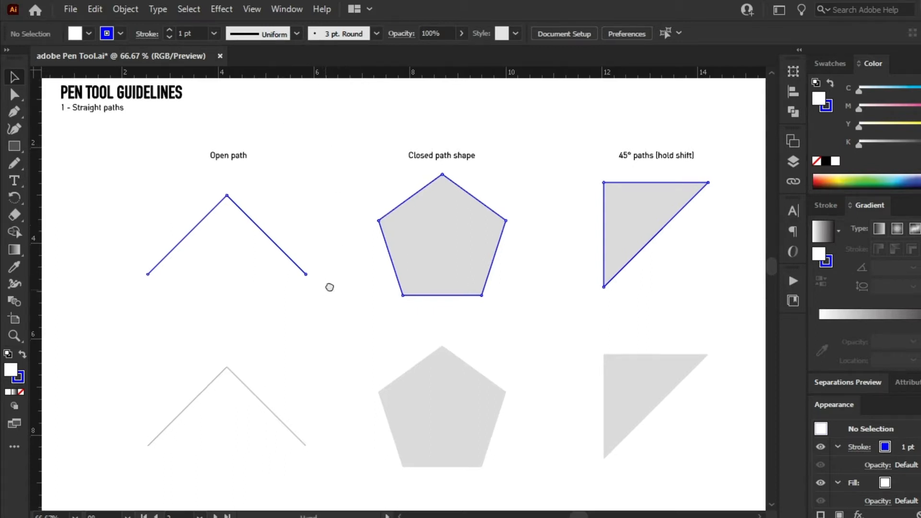
pyautogui.moveTo(329, 286); pyautogui.dragTo(343, 262)
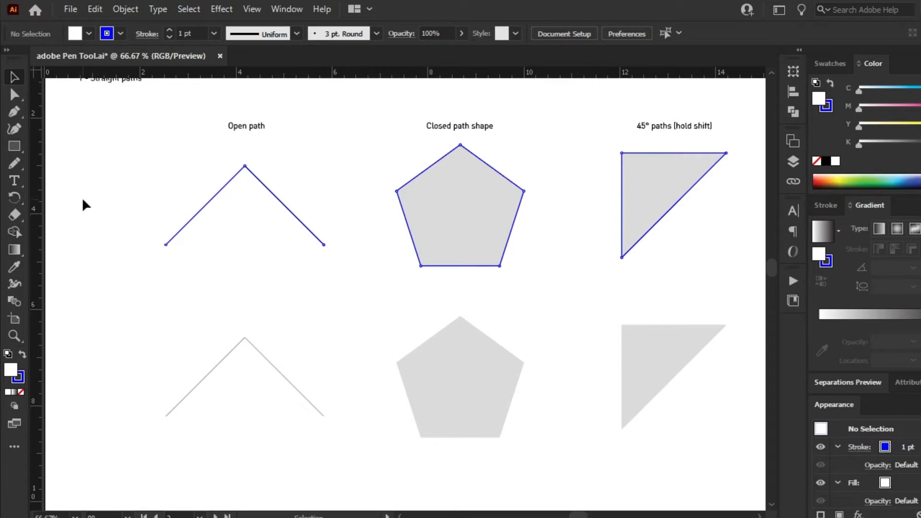
pyautogui.click(17, 111)
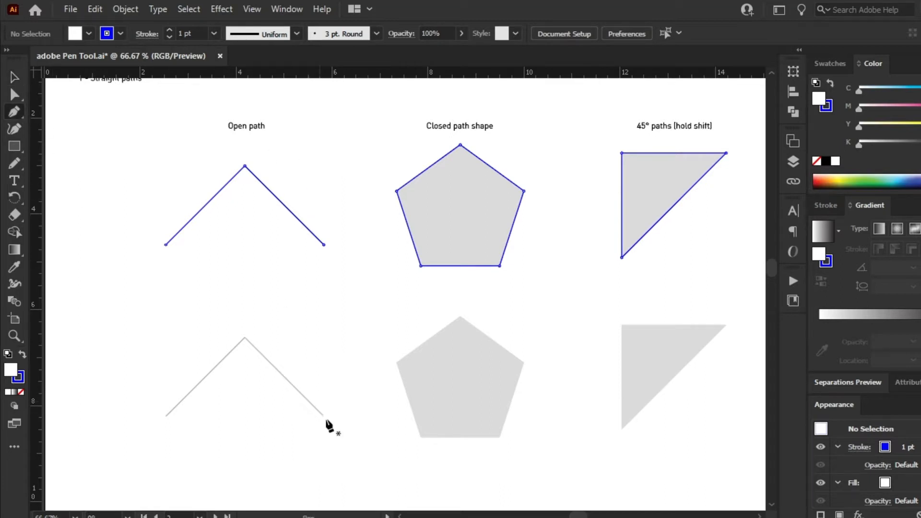
pyautogui.click(12, 112)
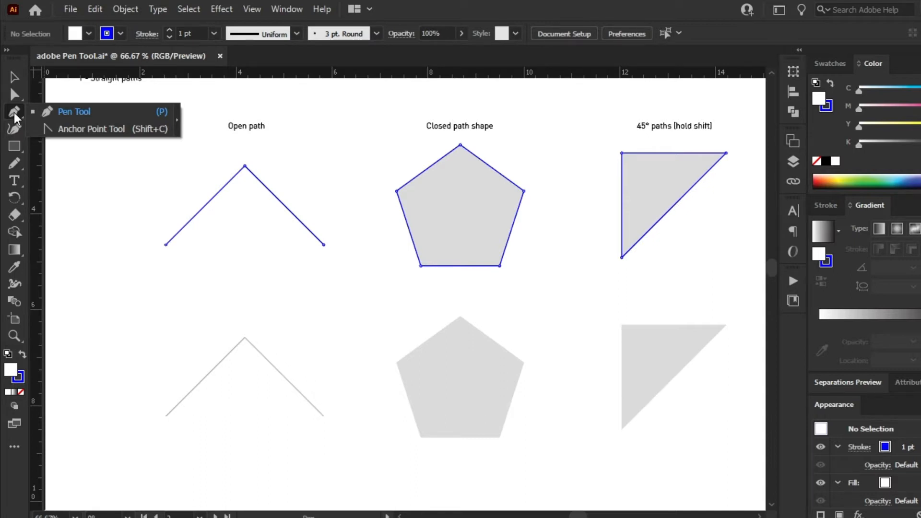
pyautogui.click(90, 113)
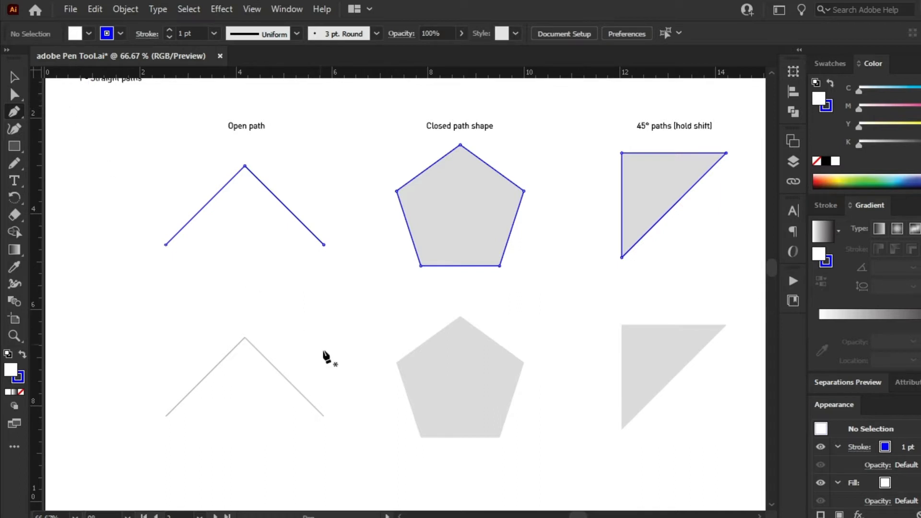
pyautogui.hscroll(-2, 271, 341)
pyautogui.moveTo(271, 341); pyautogui.dragTo(275, 338)
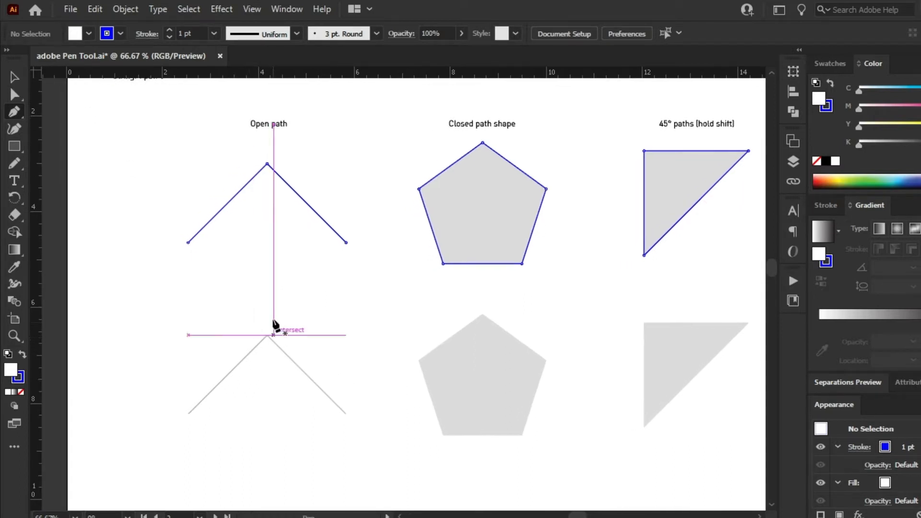
pyautogui.click(188, 414)
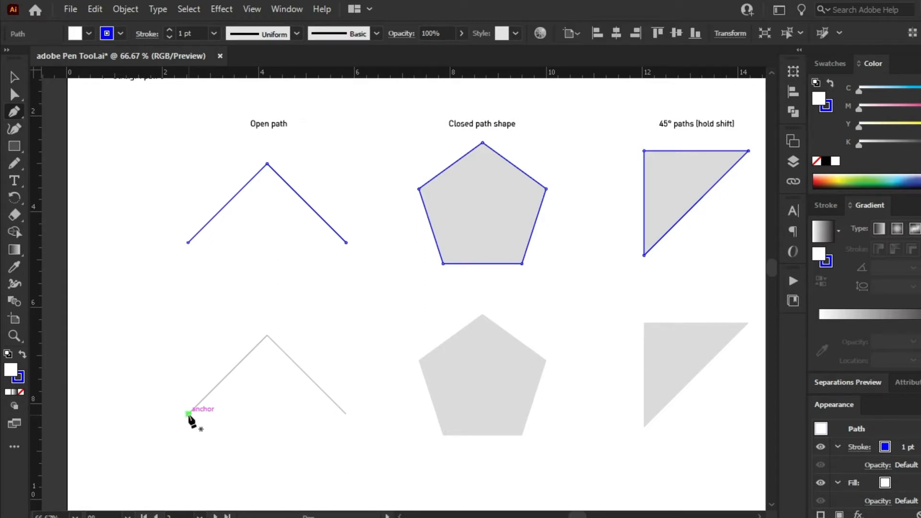
pyautogui.click(267, 335)
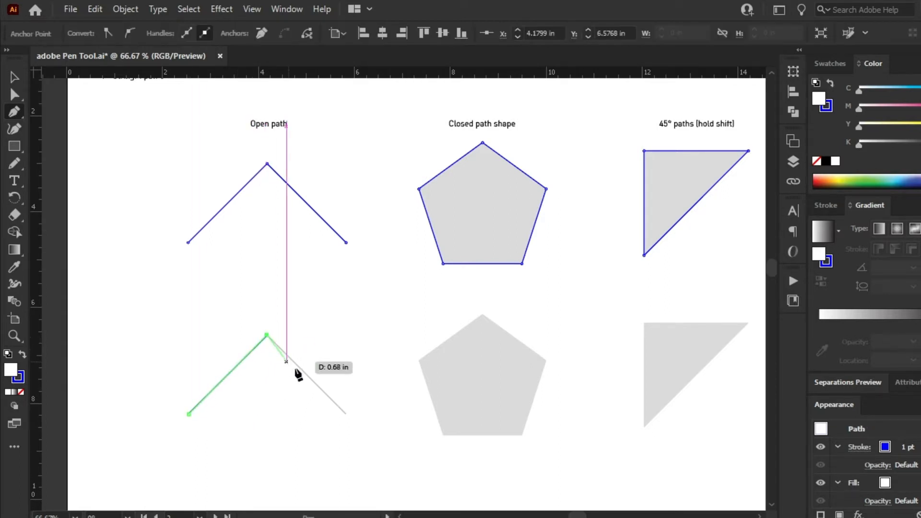
pyautogui.click(345, 413)
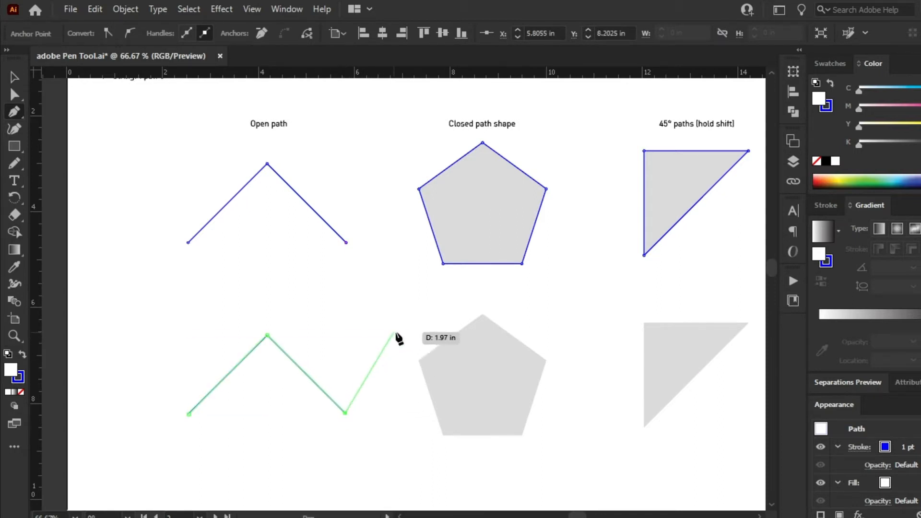
# Step: Extend the open path with a third straight segment rising toward the lower pentagon, and end the path
pyautogui.click(411, 335)
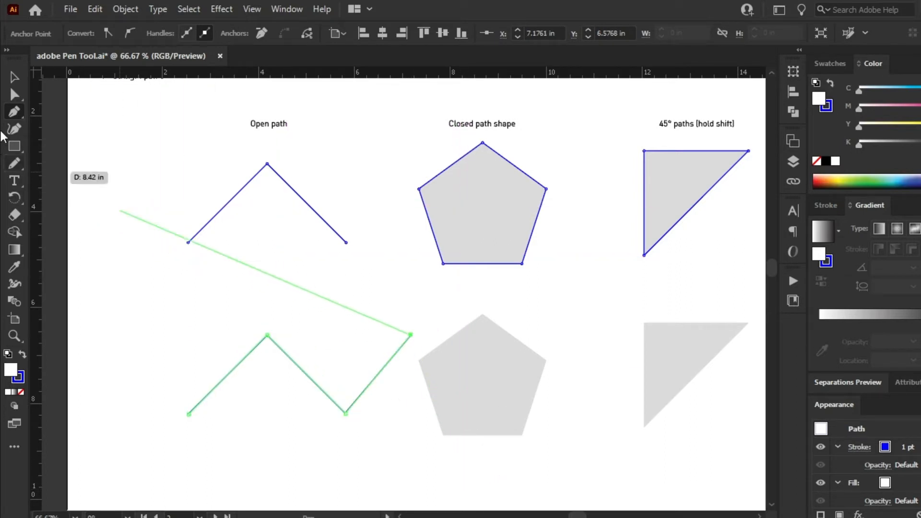
pyautogui.click(14, 77)
pyautogui.click(168, 312)
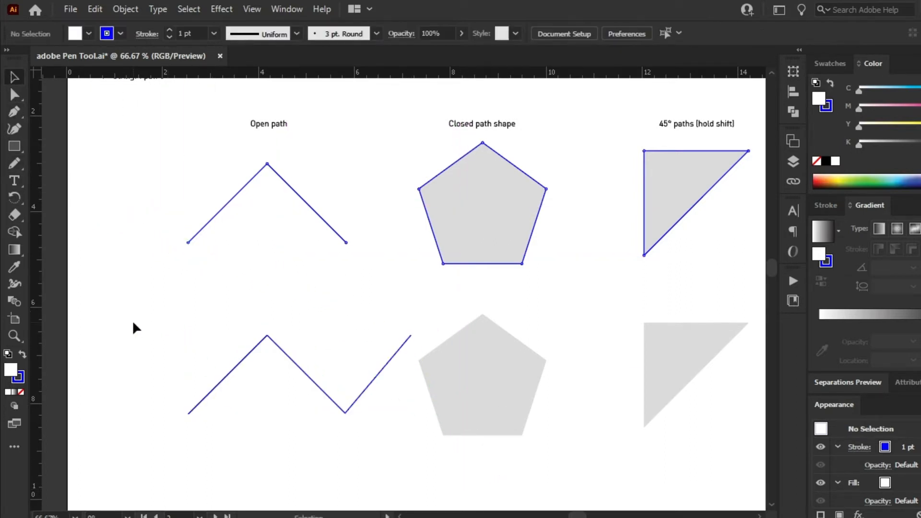
# Step: Delete the zigzag path drawn over the lower open-path guide
pyautogui.moveTo(131, 320); pyautogui.dragTo(393, 456)
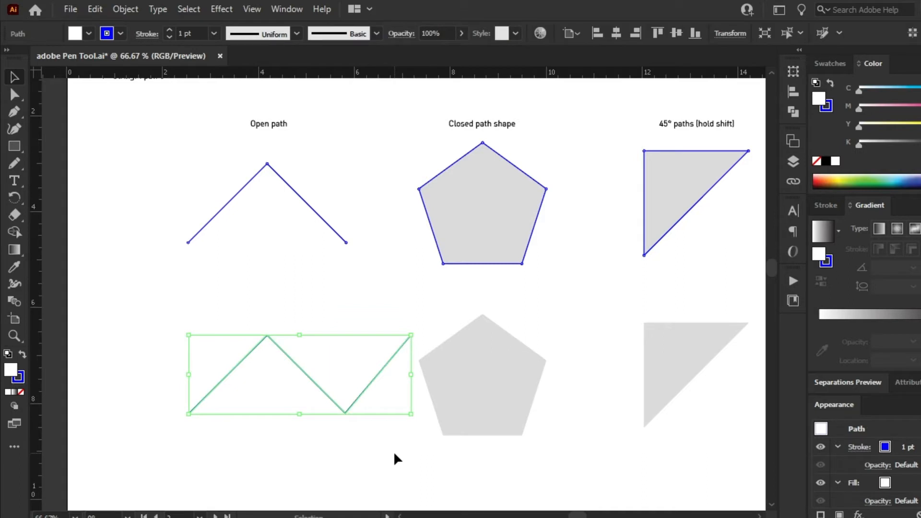
pyautogui.press('Delete')
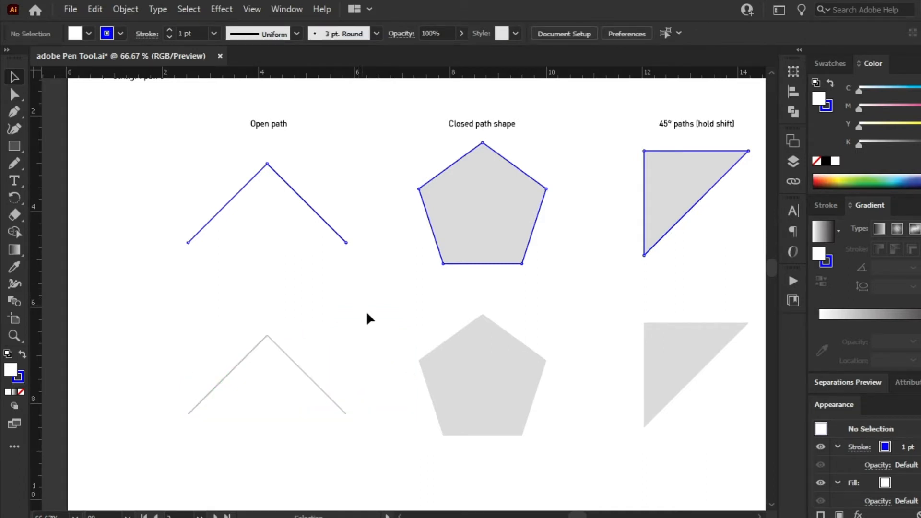
pyautogui.moveTo(367, 311); pyautogui.dragTo(283, 337)
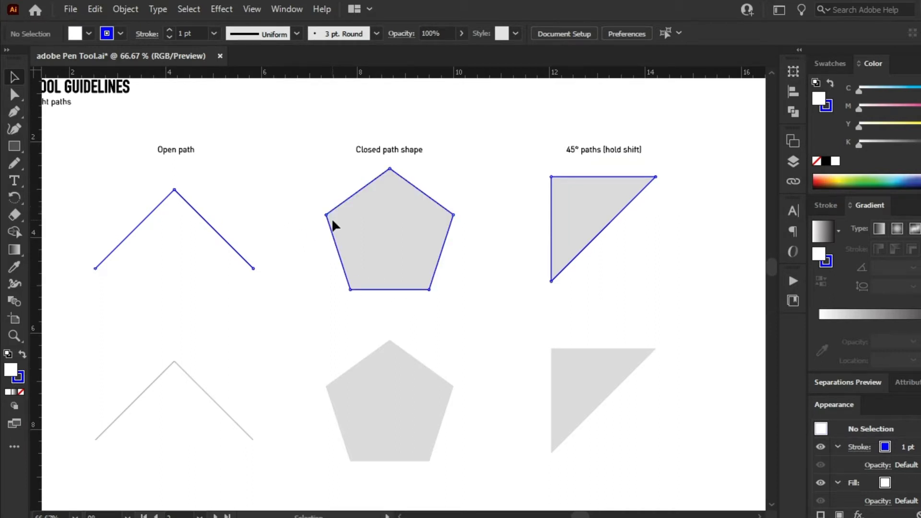
pyautogui.moveTo(19, 149); pyautogui.dragTo(57, 148)
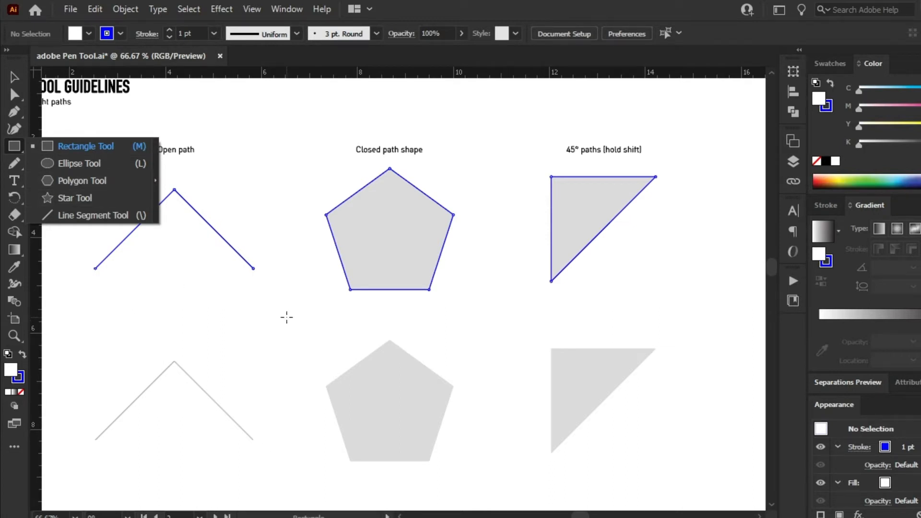
pyautogui.click(304, 178)
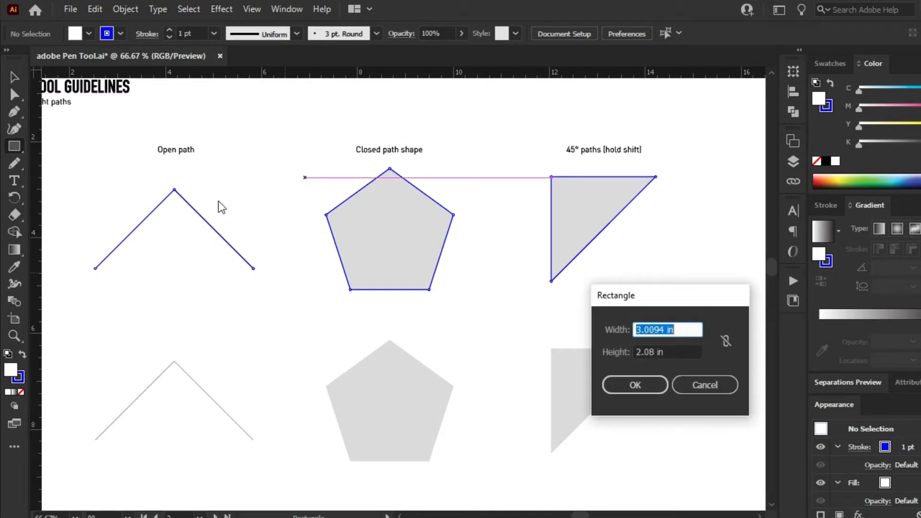
pyautogui.click(711, 387)
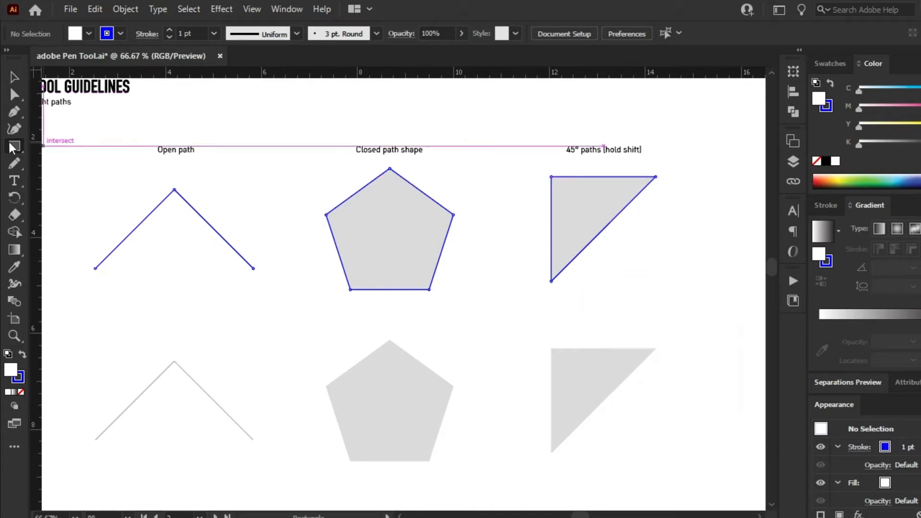
# Step: Trace the lower grey pentagon with the Pen tool as a closed straight-sided path and set its fill to none
pyautogui.click(14, 113)
pyautogui.click(62, 114)
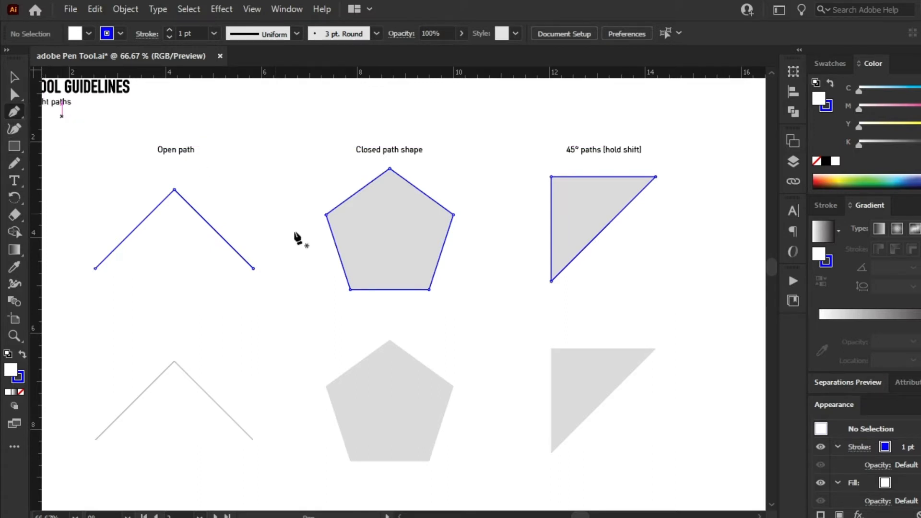
pyautogui.scroll(-1, 379, 422)
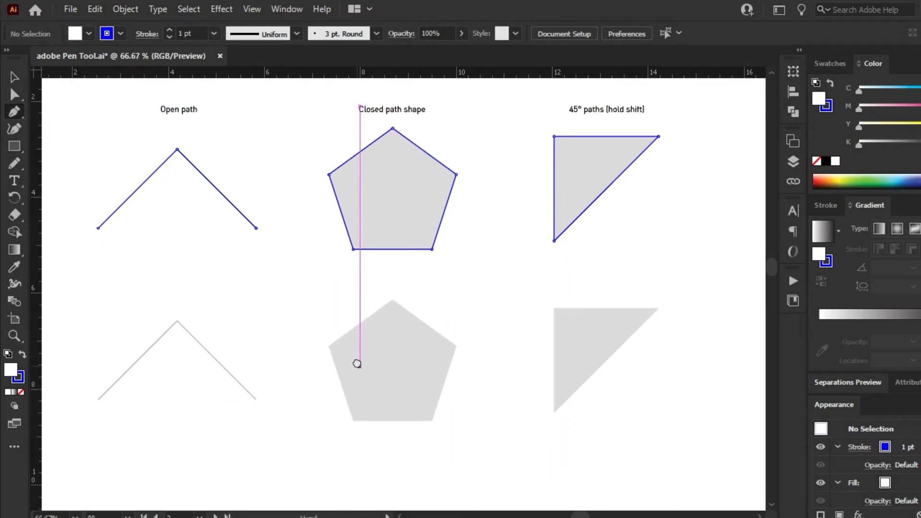
pyautogui.click(353, 413)
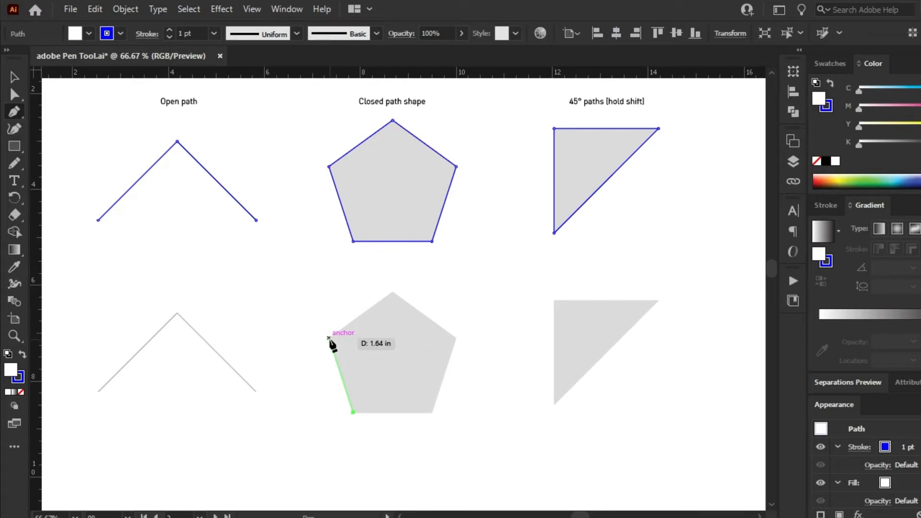
pyautogui.click(329, 339)
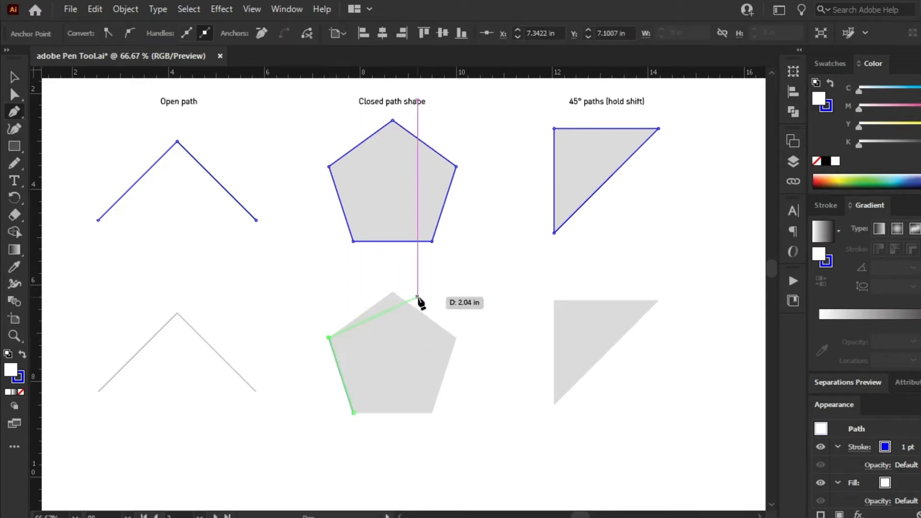
pyautogui.click(393, 292)
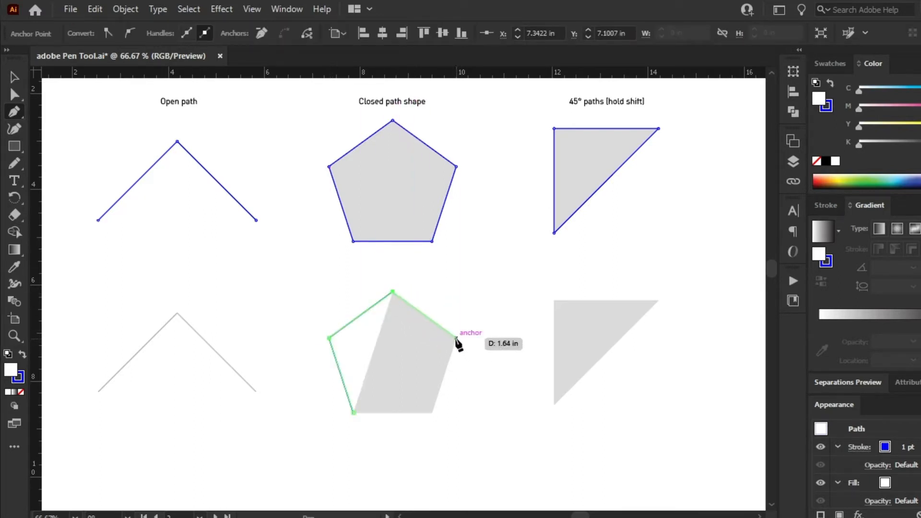
pyautogui.click(457, 339)
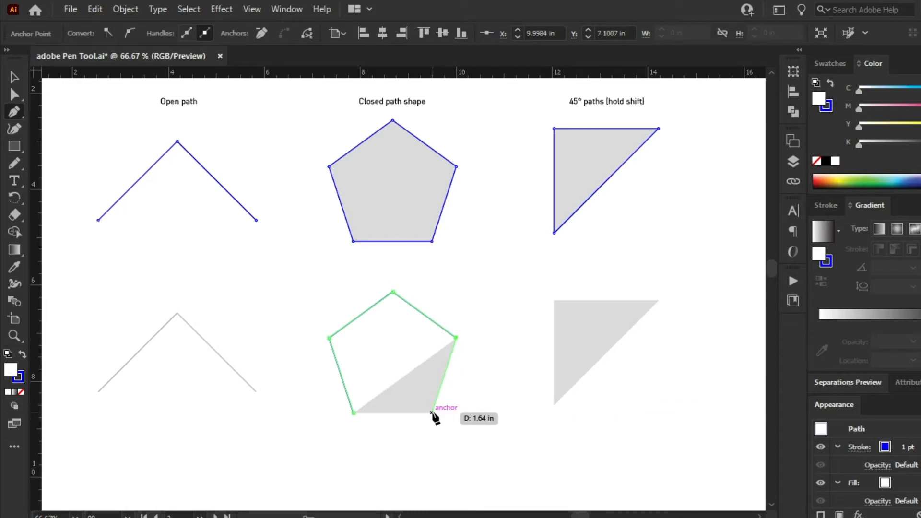
pyautogui.click(432, 411)
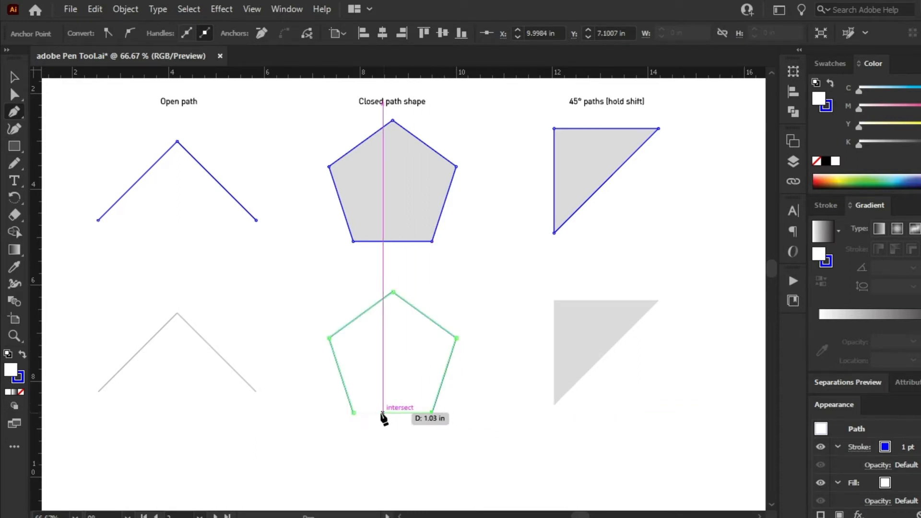
pyautogui.click(354, 414)
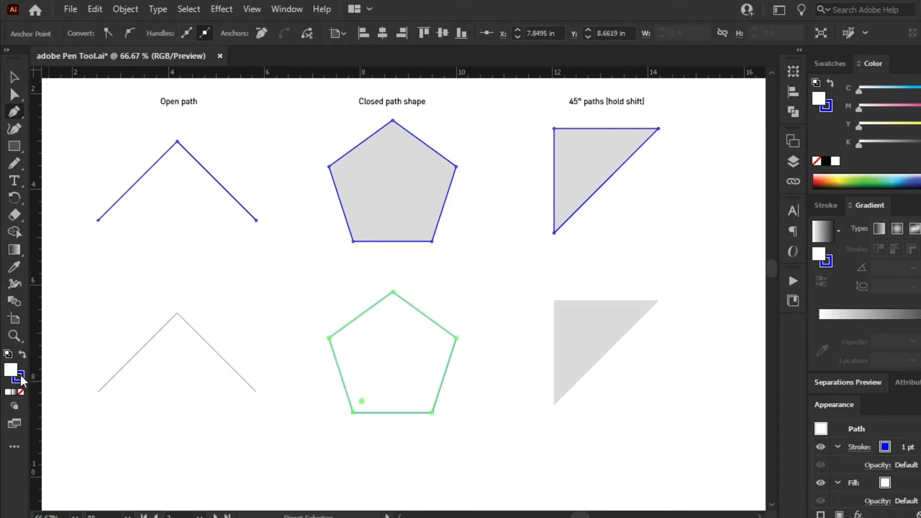
pyautogui.click(22, 391)
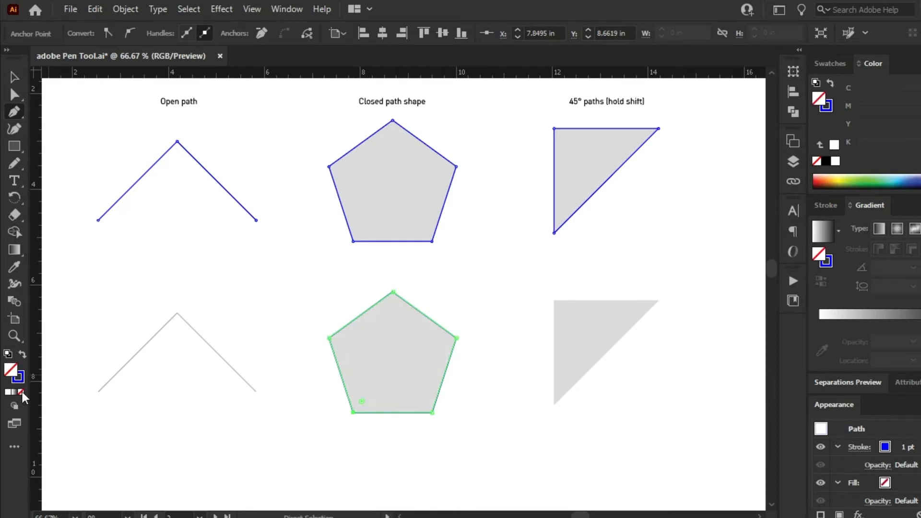
# Step: Fine-tune the traced pentagon's top anchor point against the grey guide's tip with the Direct Selection tool
pyautogui.press('z')
pyautogui.click(429, 395)
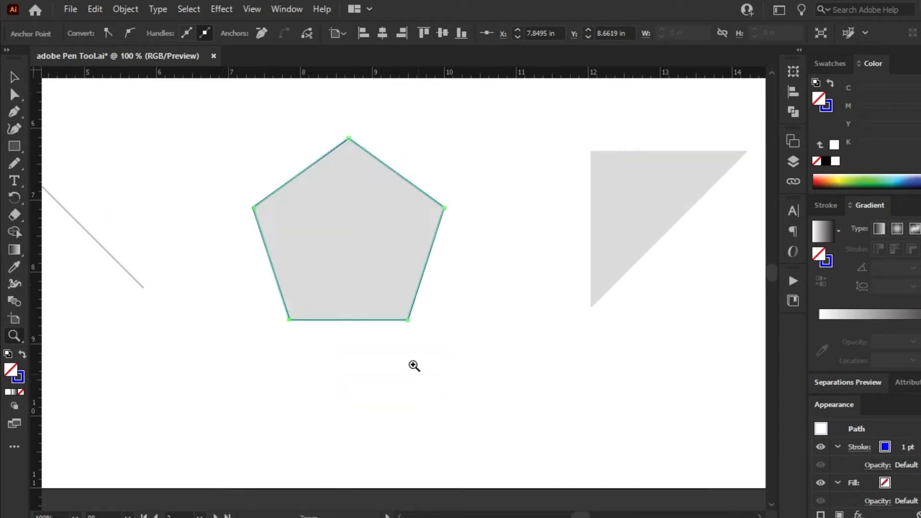
pyautogui.click(332, 228)
pyautogui.click(465, 248)
pyautogui.moveTo(376, 307); pyautogui.dragTo(417, 321)
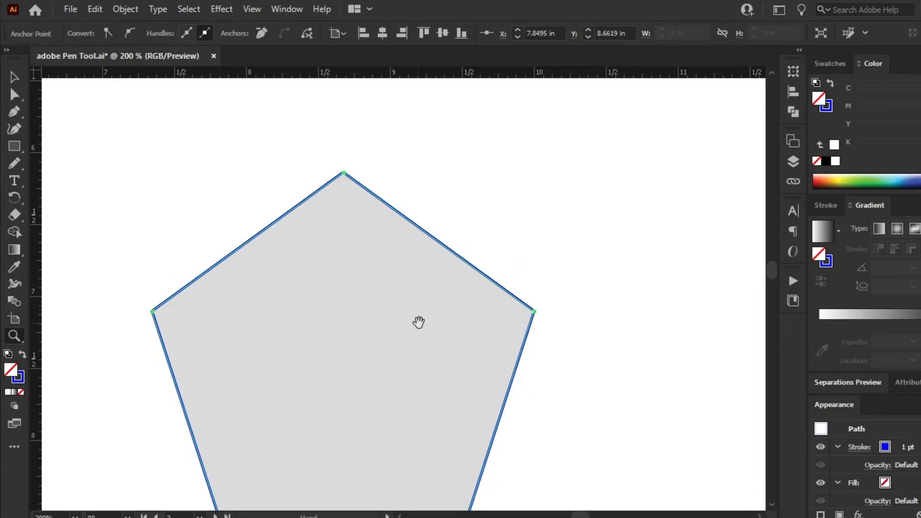
pyautogui.press('a')
pyautogui.click(284, 184)
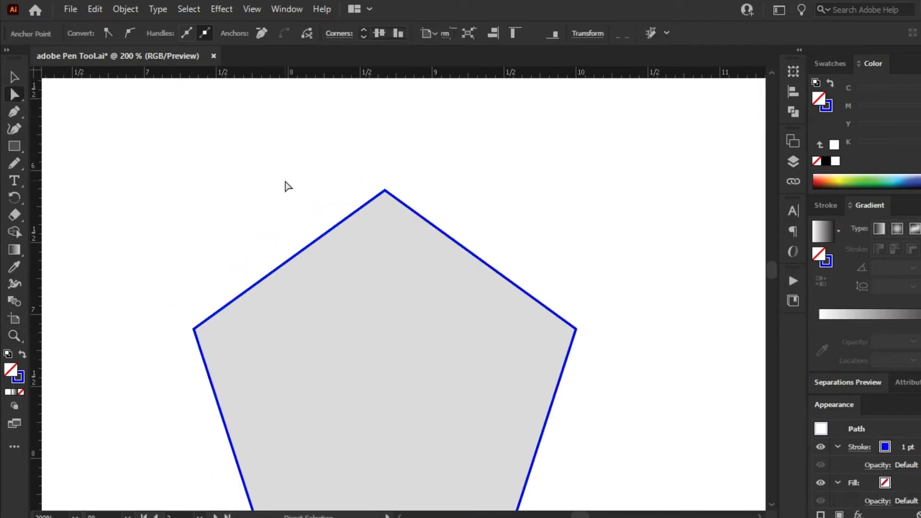
pyautogui.click(387, 191)
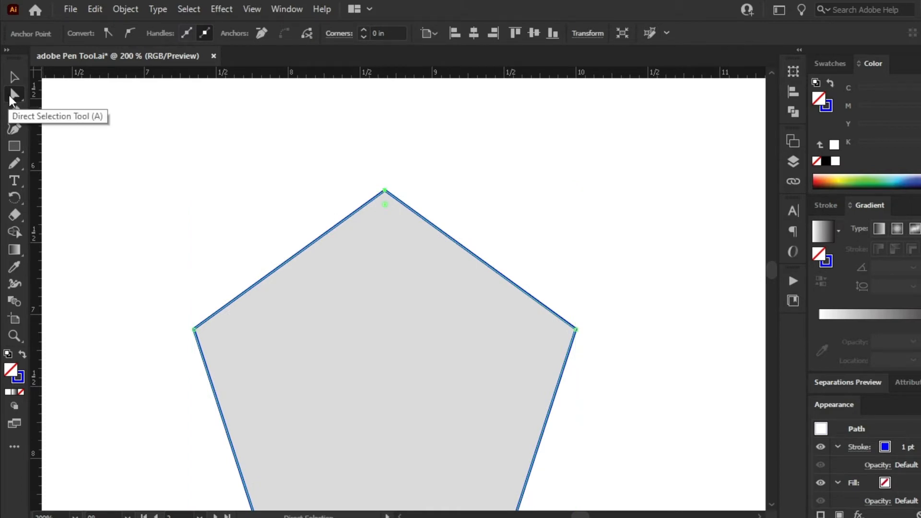
pyautogui.click(386, 192)
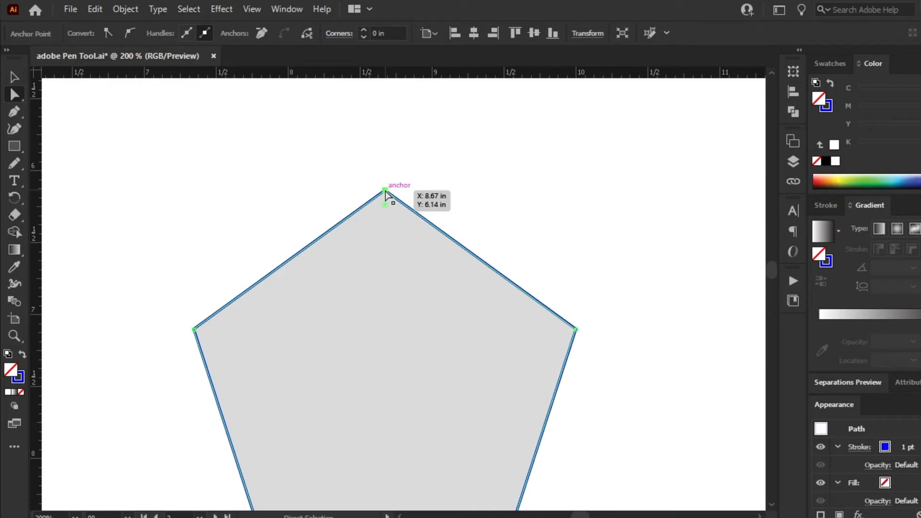
pyautogui.moveTo(385, 192)
pyautogui.mouseDown()
pyautogui.moveTo(386, 224)
pyautogui.moveTo(387, 191)
pyautogui.mouseUp()
# Step: Fine-tune the traced pentagon's two bottom anchor points to line up with the grey guide's corners
pyautogui.scroll(-3, 418, 157)
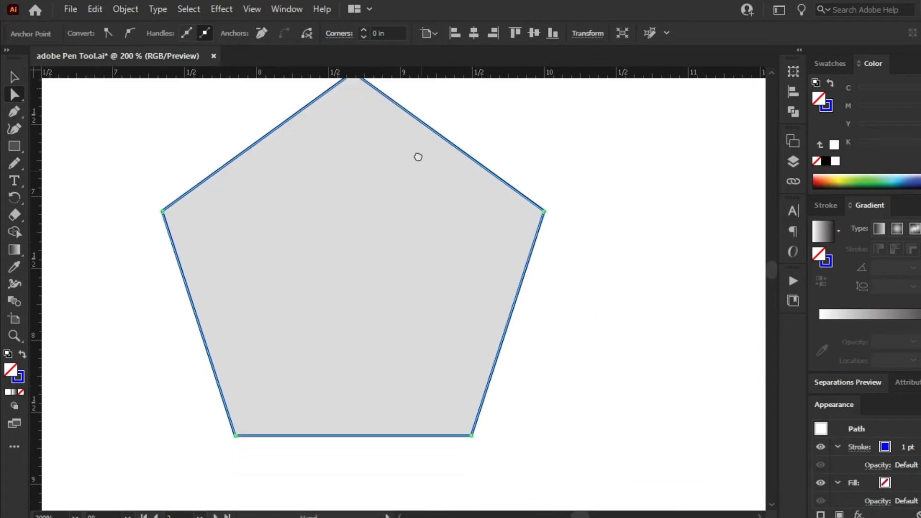
pyautogui.scroll(-3, 417, 156)
pyautogui.moveTo(459, 363)
pyautogui.mouseDown()
pyautogui.moveTo(444, 349)
pyautogui.moveTo(459, 365)
pyautogui.mouseUp()
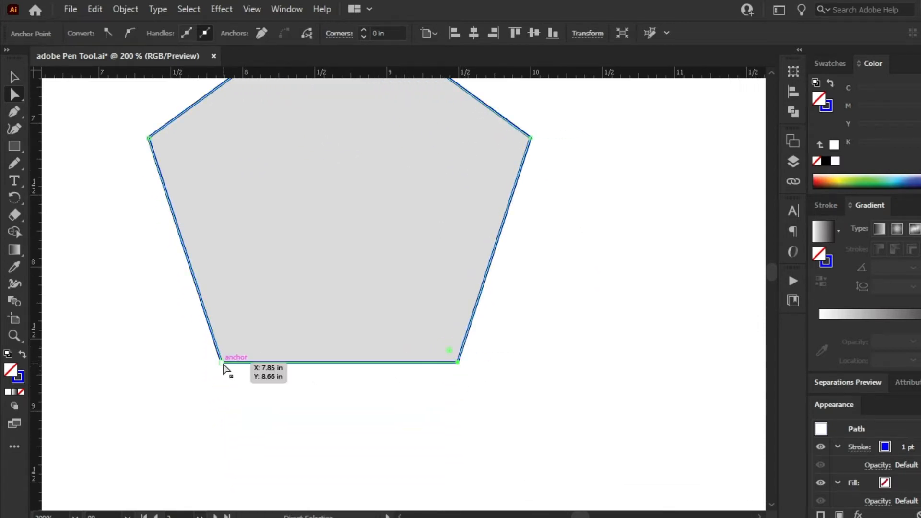
pyautogui.moveTo(222, 362)
pyautogui.mouseDown()
pyautogui.moveTo(242, 344)
pyautogui.moveTo(222, 363)
pyautogui.mouseUp()
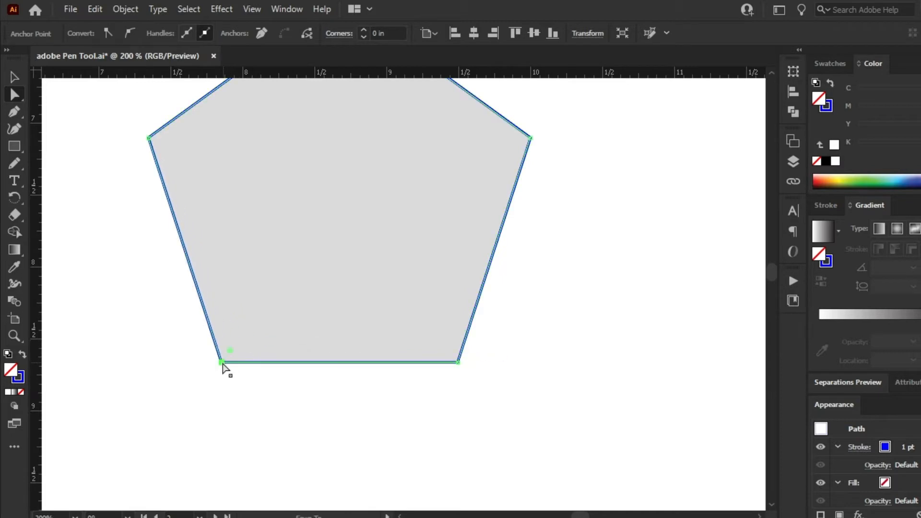
pyautogui.hotkey('ctrl', '-')
pyautogui.hotkey('ctrl', '-')
pyautogui.hotkey('ctrl', '-')
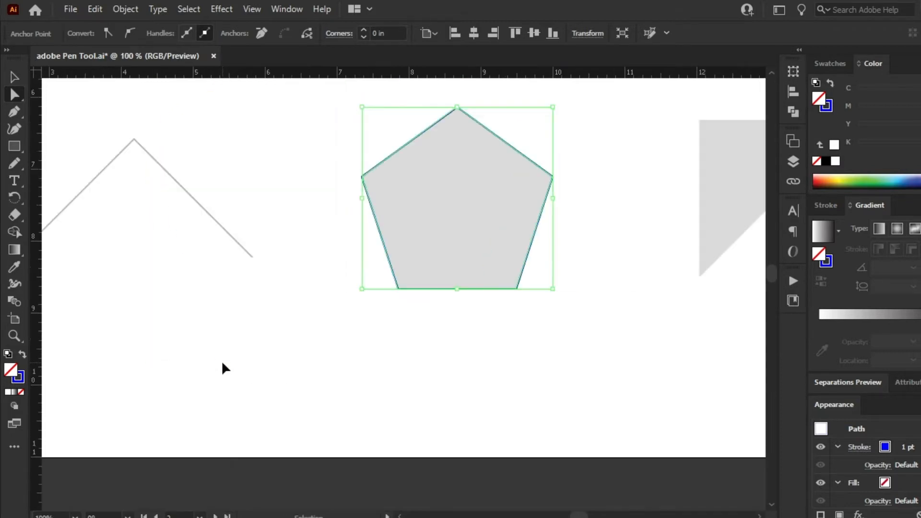
# Step: Deselect the finished pentagon trace, leaving the lower grey triangle ready for tracing
pyautogui.press('space')
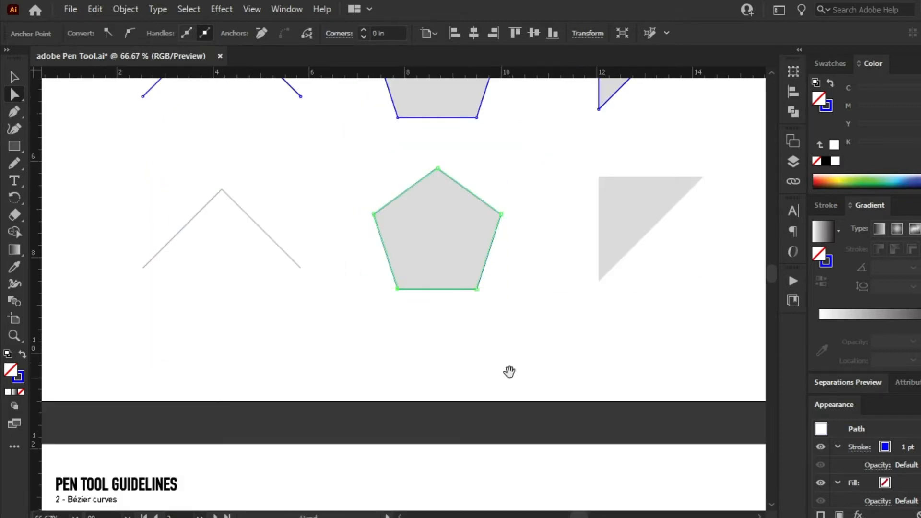
pyautogui.moveTo(538, 364); pyautogui.dragTo(364, 440)
pyautogui.moveTo(507, 316); pyautogui.dragTo(484, 394)
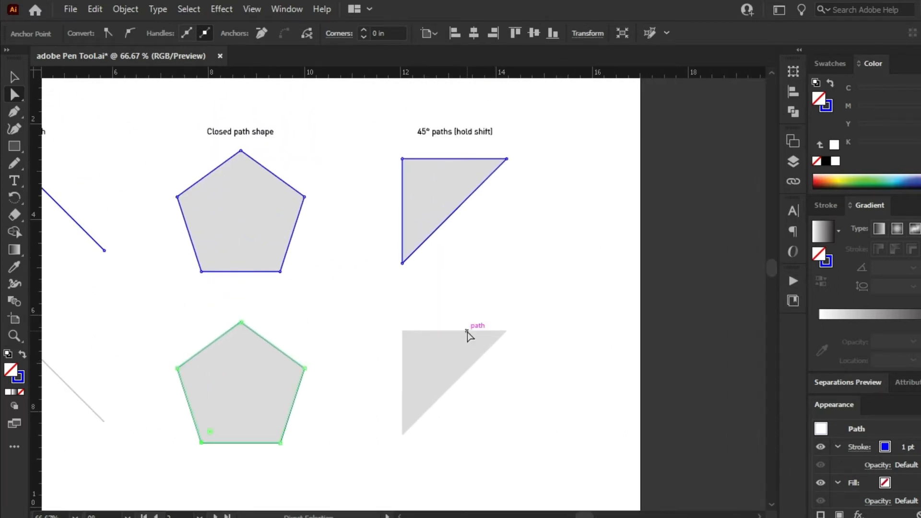
pyautogui.press('z')
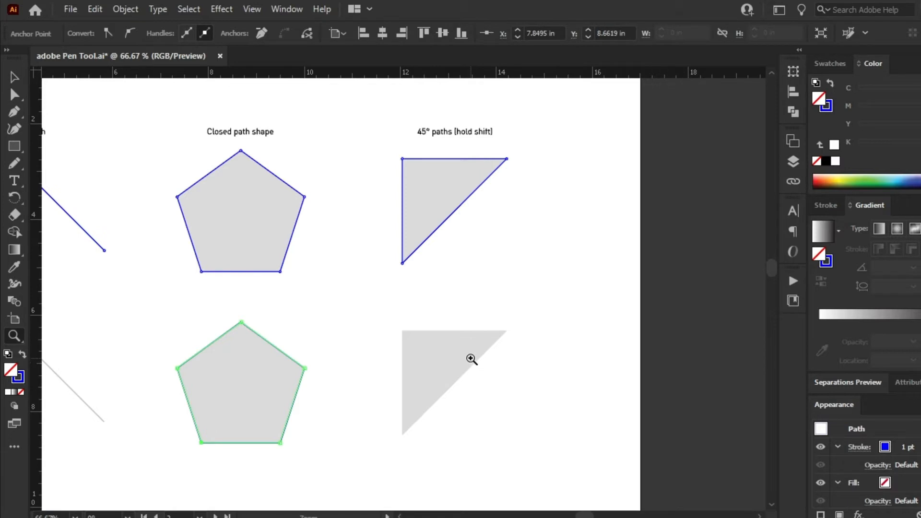
pyautogui.click(14, 78)
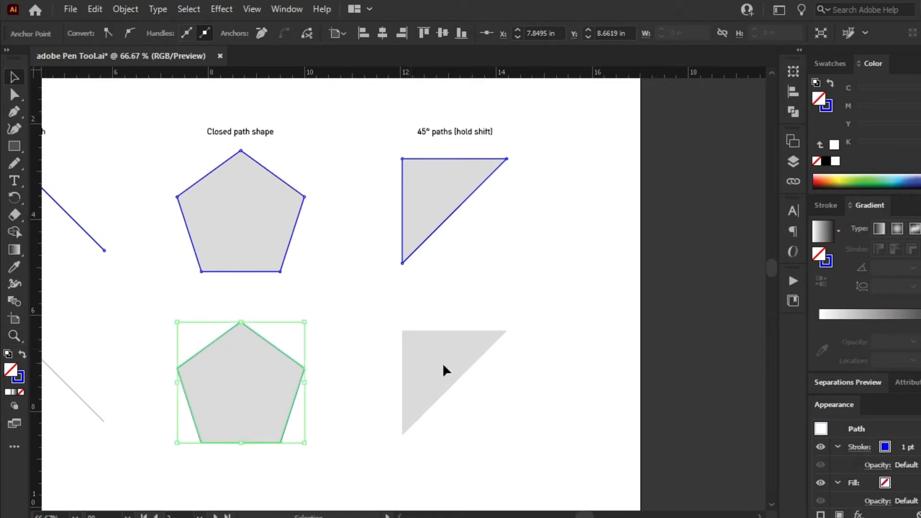
pyautogui.click(502, 415)
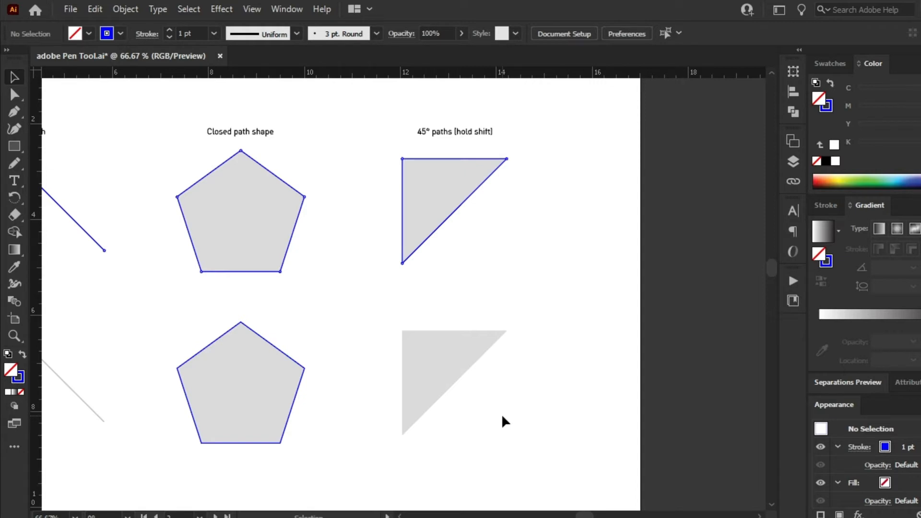
# Step: Trace the lower grey triangle with the Pen tool as a closed path, starting at its bottom corner and constraining segments to 45° angles
pyautogui.press('z')
pyautogui.hscroll(1, 428, 377)
pyautogui.click(446, 367)
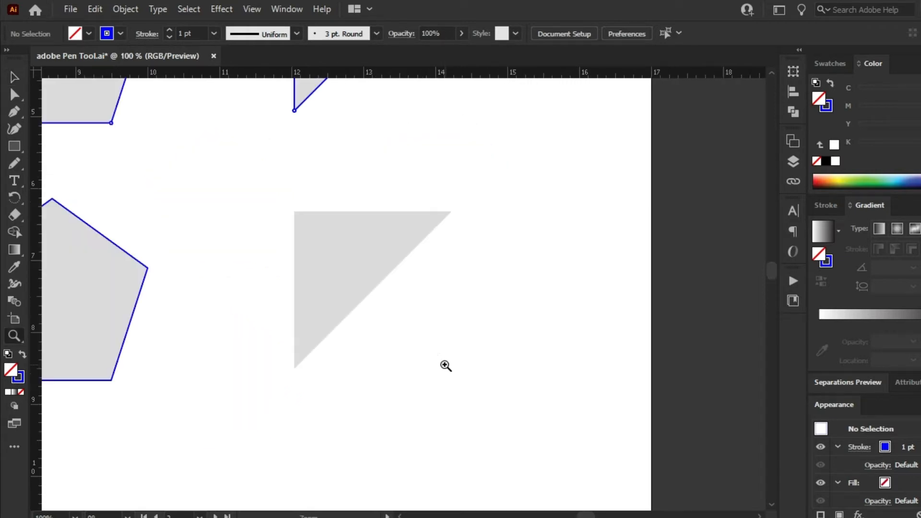
pyautogui.moveTo(400, 323); pyautogui.dragTo(435, 347)
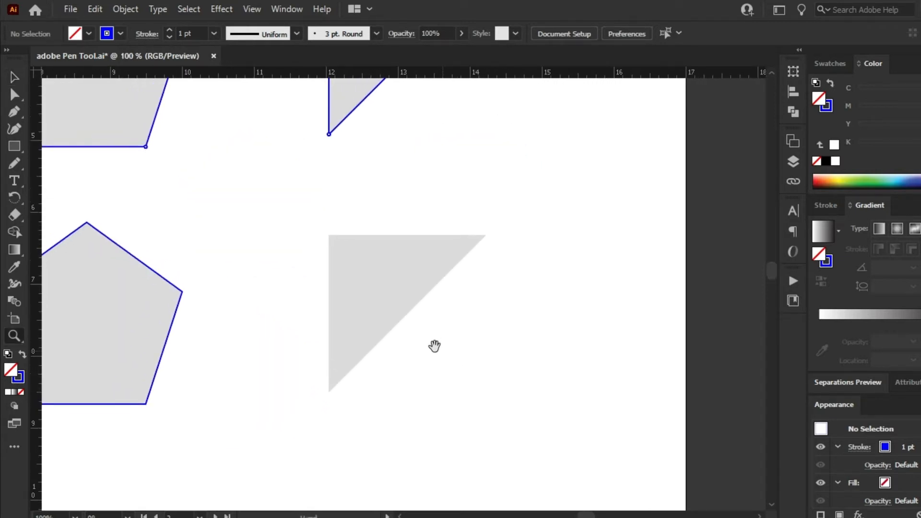
pyautogui.click(14, 116)
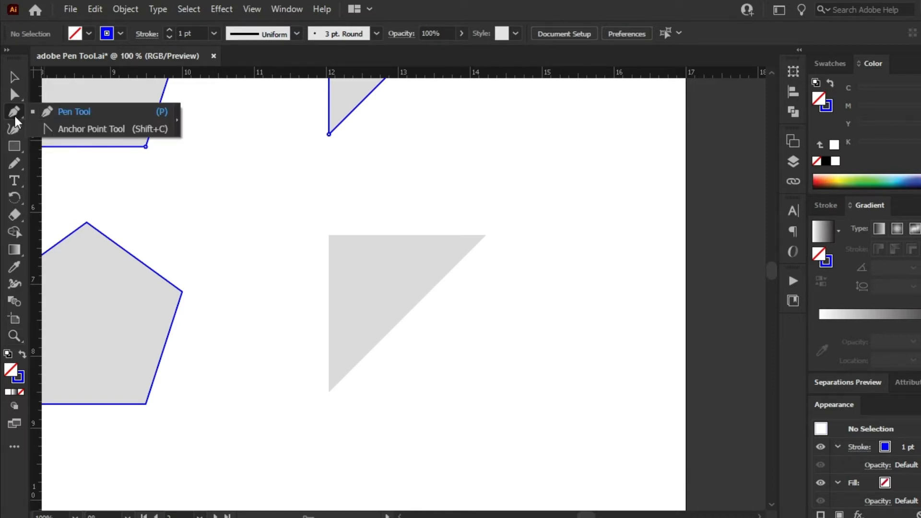
pyautogui.click(57, 114)
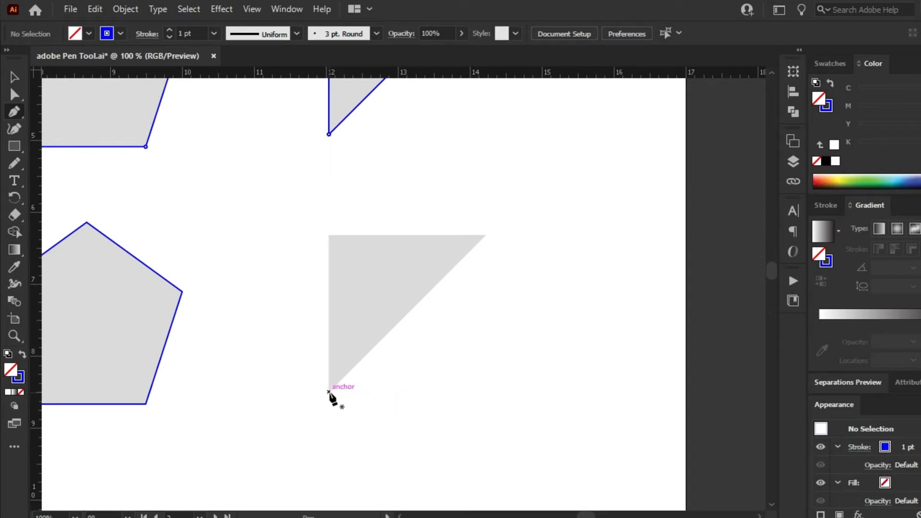
pyautogui.click(328, 391)
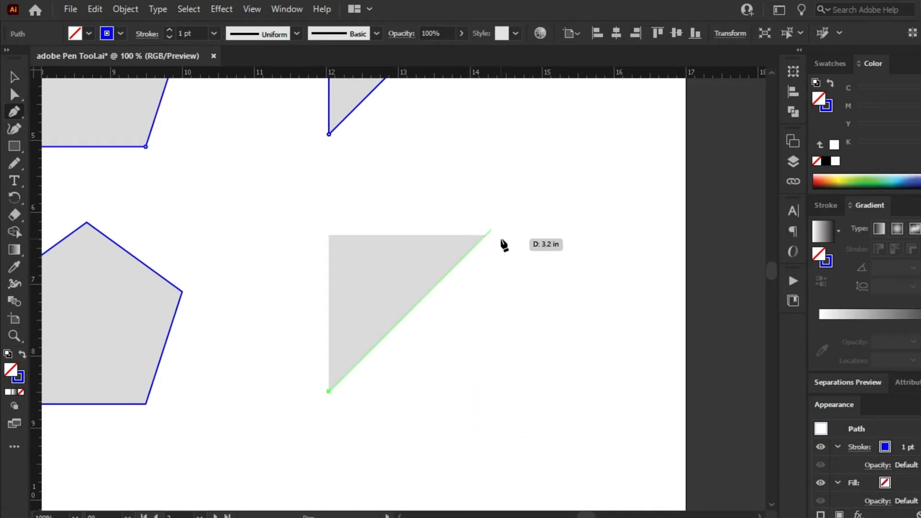
pyautogui.click(485, 235)
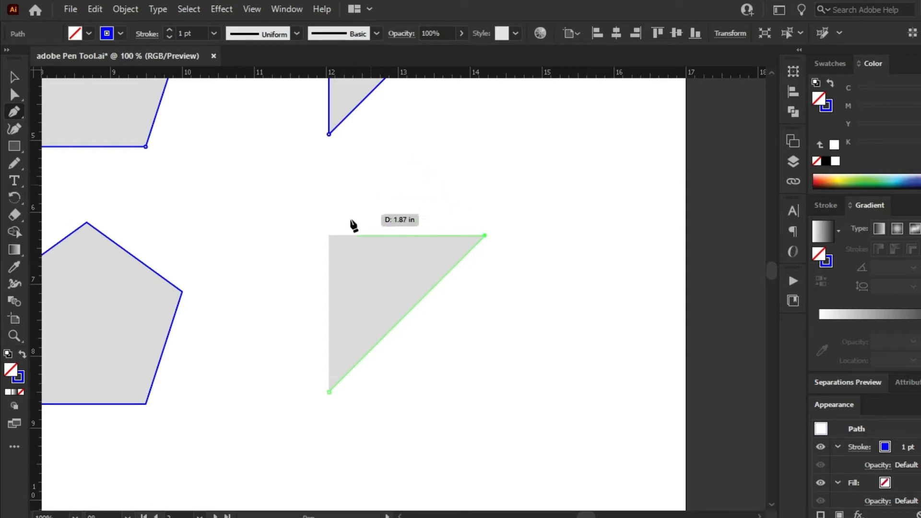
pyautogui.click(330, 236)
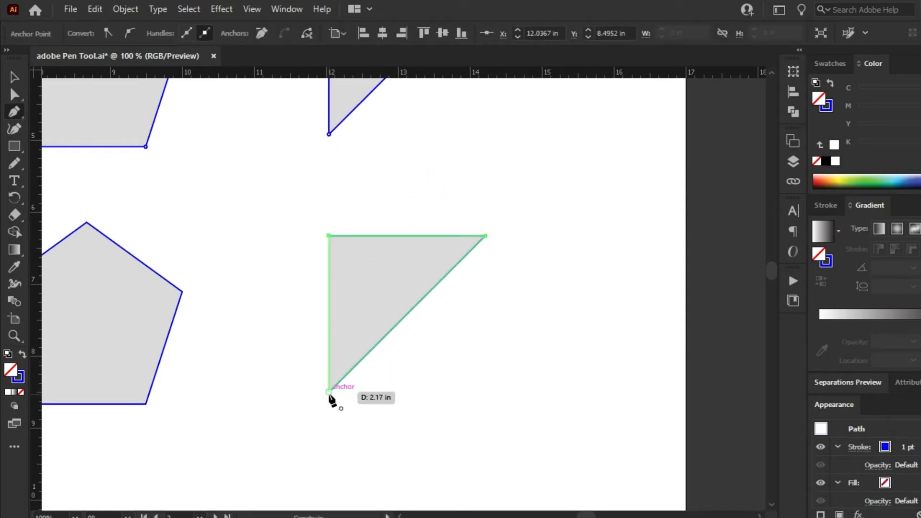
pyautogui.click(329, 392)
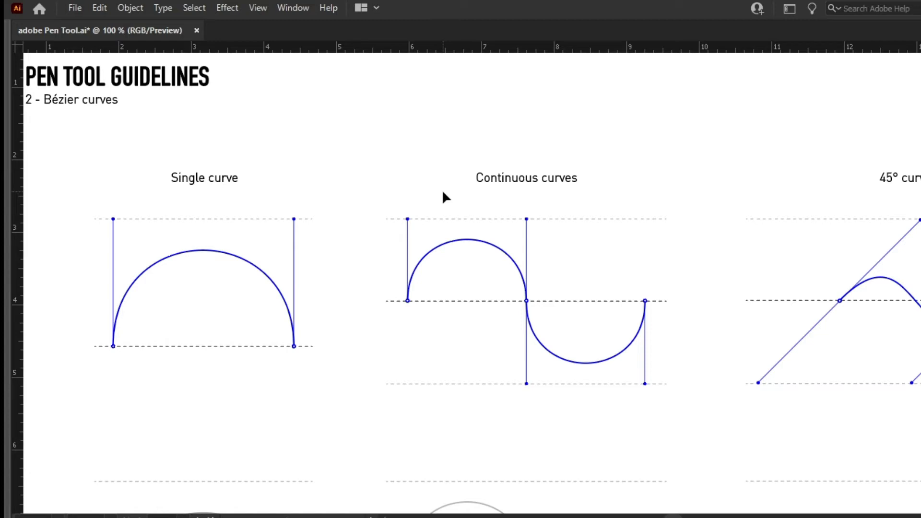
# Step: Bring back the hidden panels while working on the lower practice guides of the Bézier curves page
pyautogui.moveTo(397, 318); pyautogui.dragTo(348, 325)
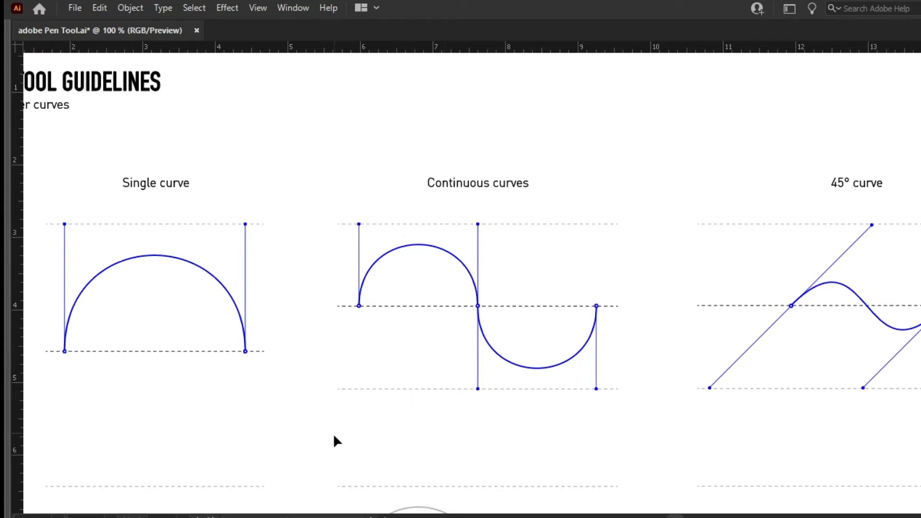
pyautogui.moveTo(300, 449); pyautogui.dragTo(376, 219)
pyautogui.moveTo(312, 277); pyautogui.dragTo(374, 271)
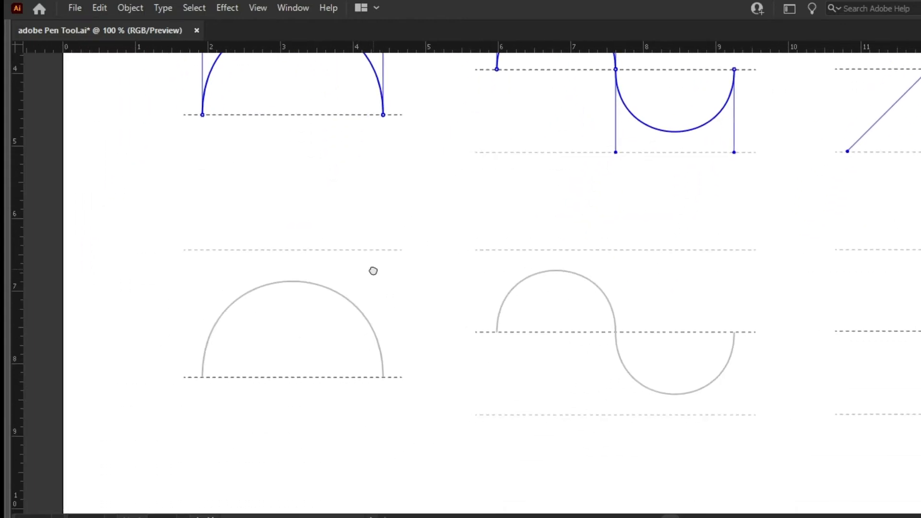
pyautogui.press('Tab')
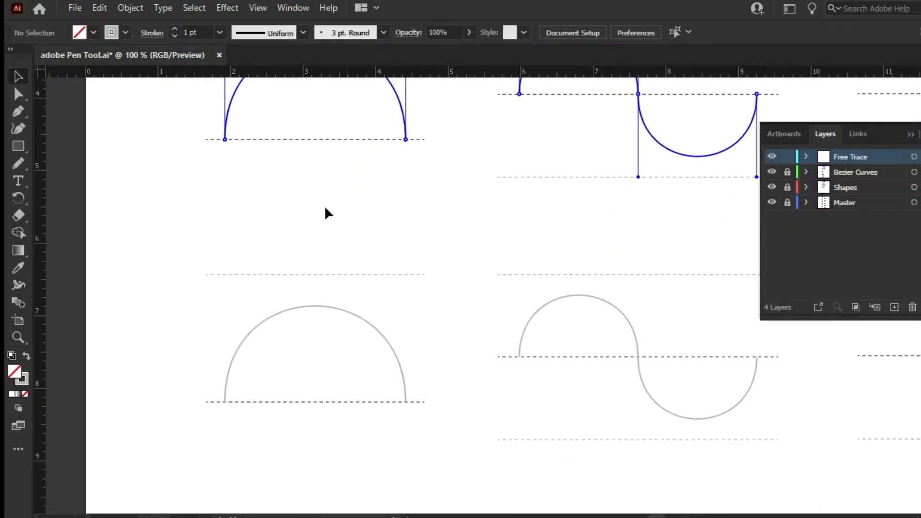
# Step: Trace the lower single-curve guide with the Pen tool, using two anchors with vertical handles extended to the height of the upper dashed line
pyautogui.click(21, 111)
pyautogui.moveTo(225, 401); pyautogui.dragTo(208, 336)
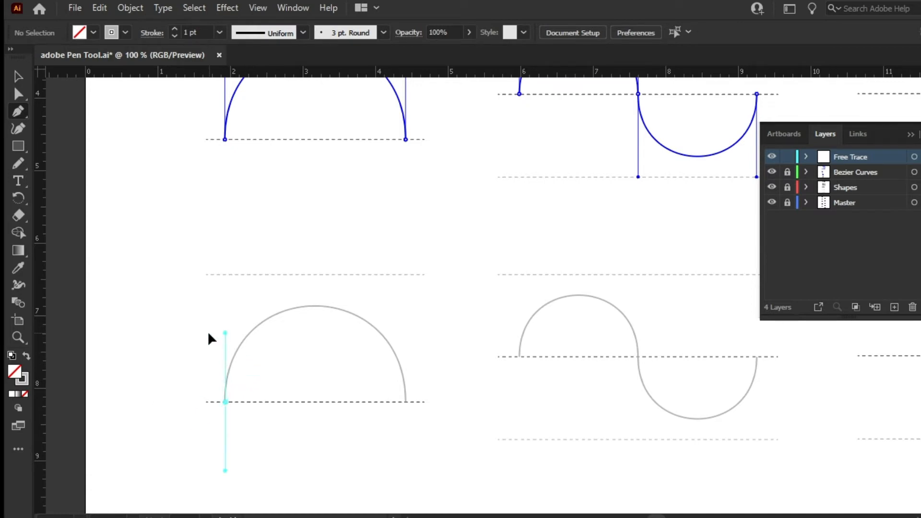
pyautogui.moveTo(209, 334); pyautogui.dragTo(208, 274)
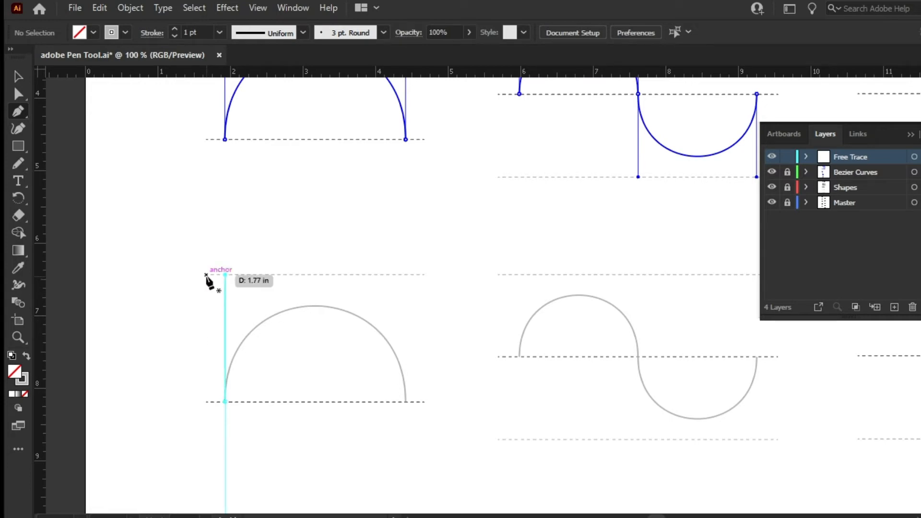
pyautogui.click(405, 403)
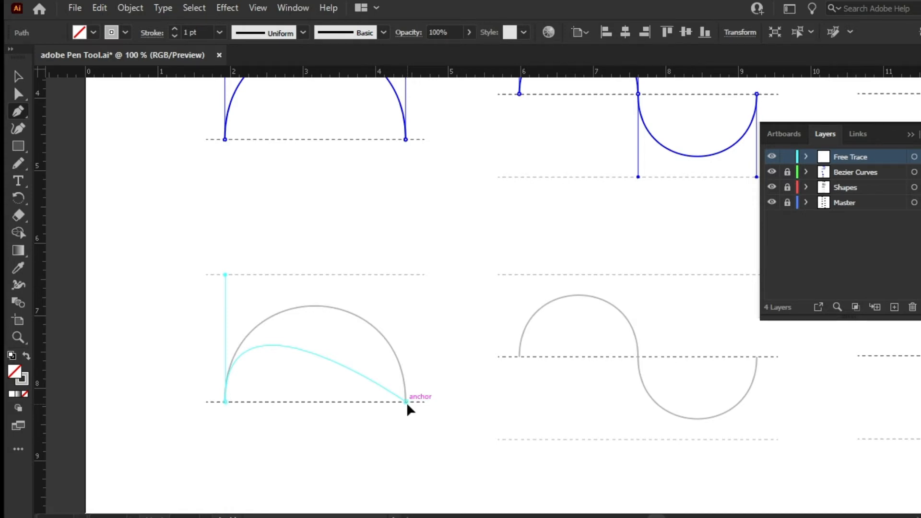
pyautogui.moveTo(407, 402); pyautogui.dragTo(396, 422)
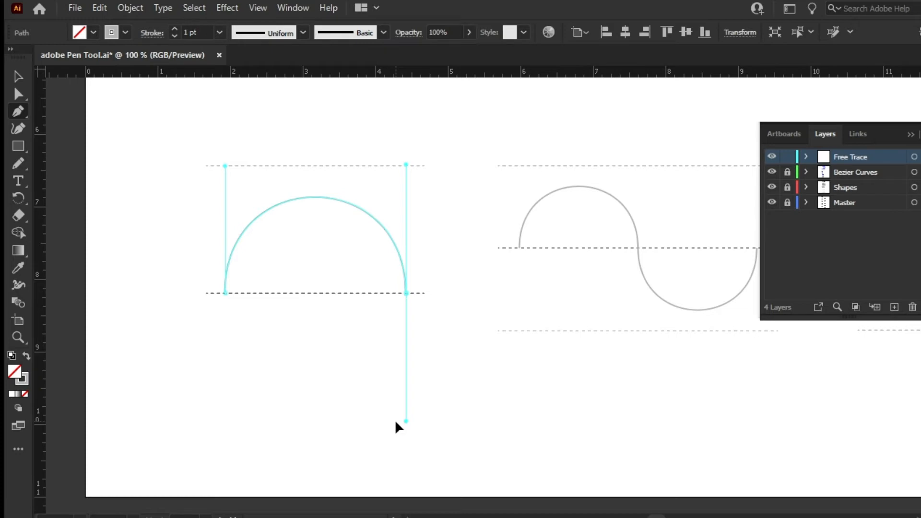
pyautogui.click(16, 81)
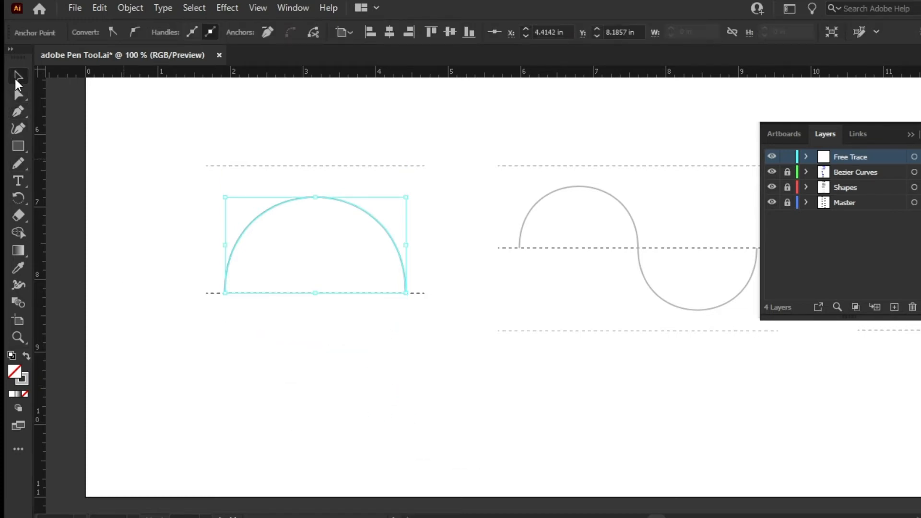
pyautogui.hotkey('ctrl', 'z')
# Step: Trace the lower continuous-curves guide with three smooth Pen tool anchors, extending their vertical handles to the outer dashed lines, and deselect the path
pyautogui.press('space')
pyautogui.moveTo(477, 368)
pyautogui.mouseDown()
pyautogui.moveTo(236, 394)
pyautogui.moveTo(253, 395)
pyautogui.moveTo(253, 464)
pyautogui.mouseUp()
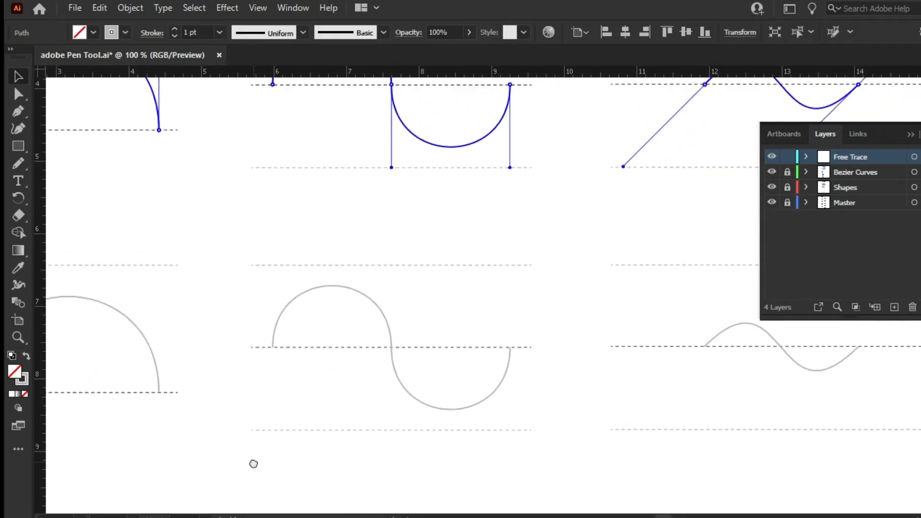
pyautogui.moveTo(286, 265); pyautogui.dragTo(268, 393)
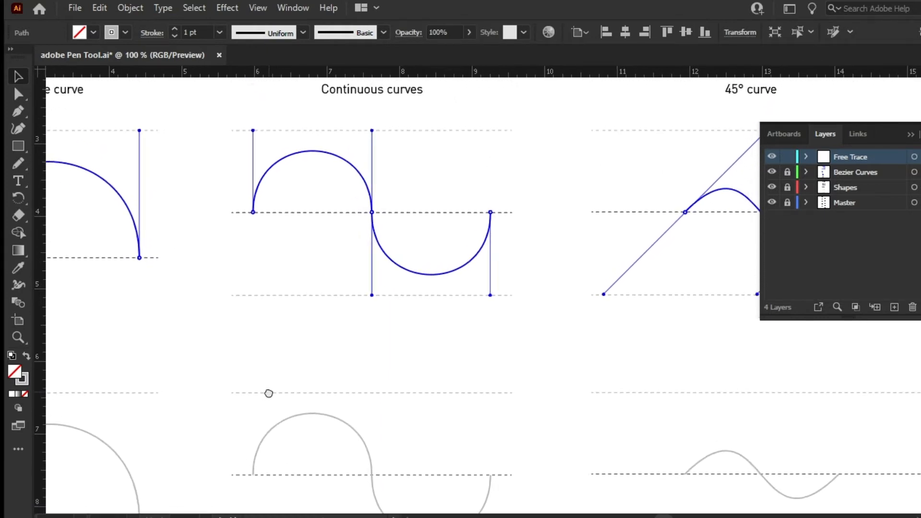
pyautogui.moveTo(268, 353); pyautogui.dragTo(298, 243)
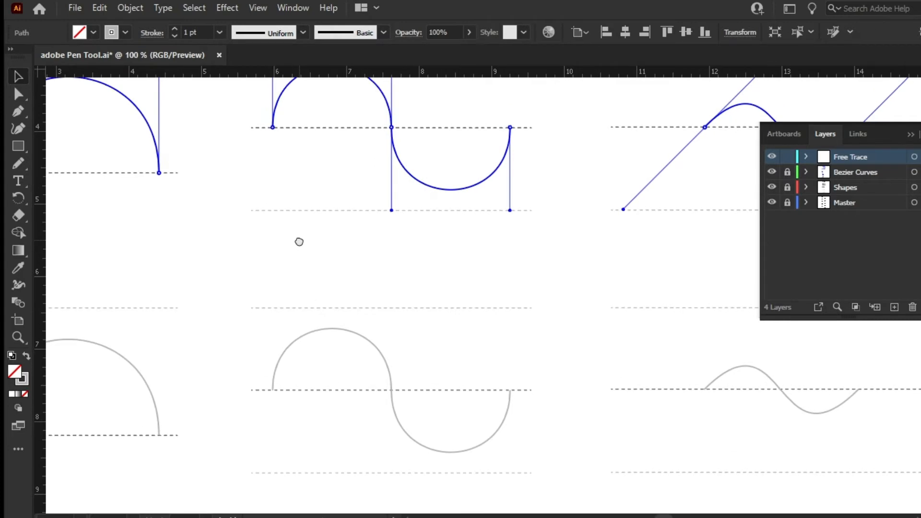
pyautogui.click(20, 113)
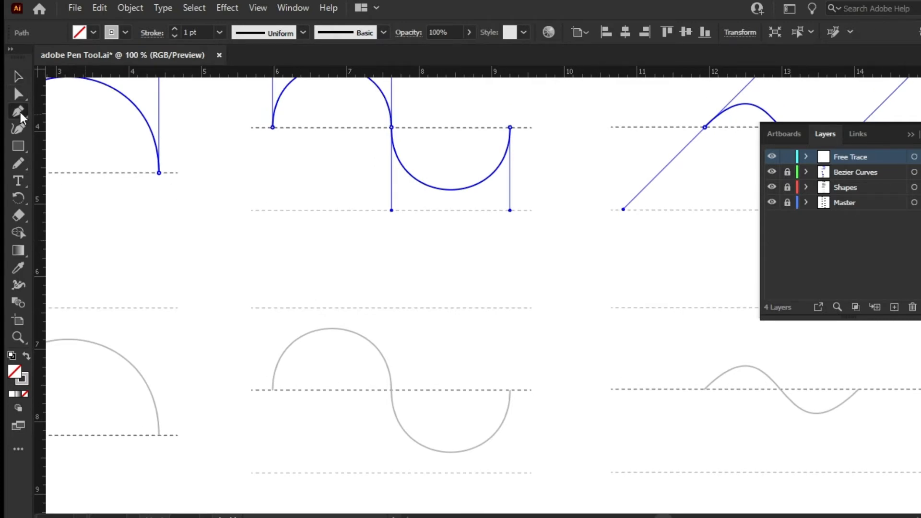
pyautogui.click(272, 390)
pyautogui.moveTo(273, 390); pyautogui.dragTo(261, 309)
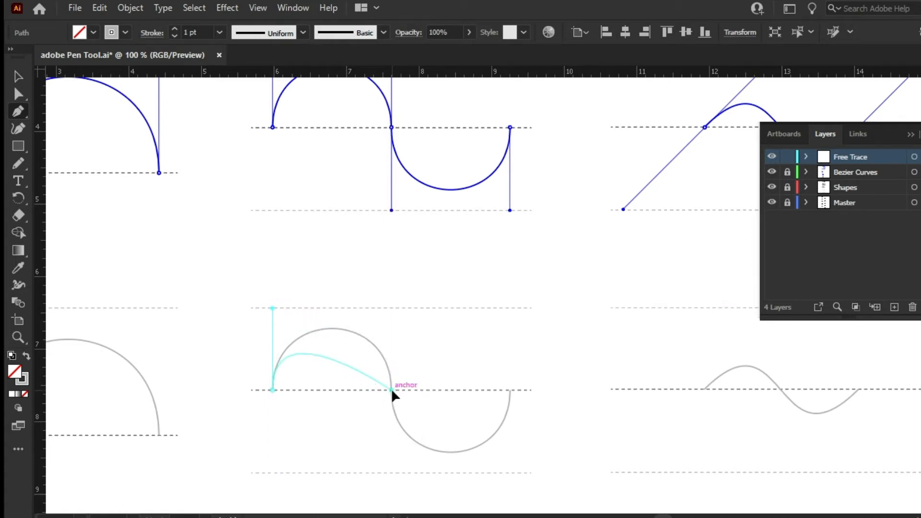
pyautogui.moveTo(391, 390); pyautogui.dragTo(393, 471)
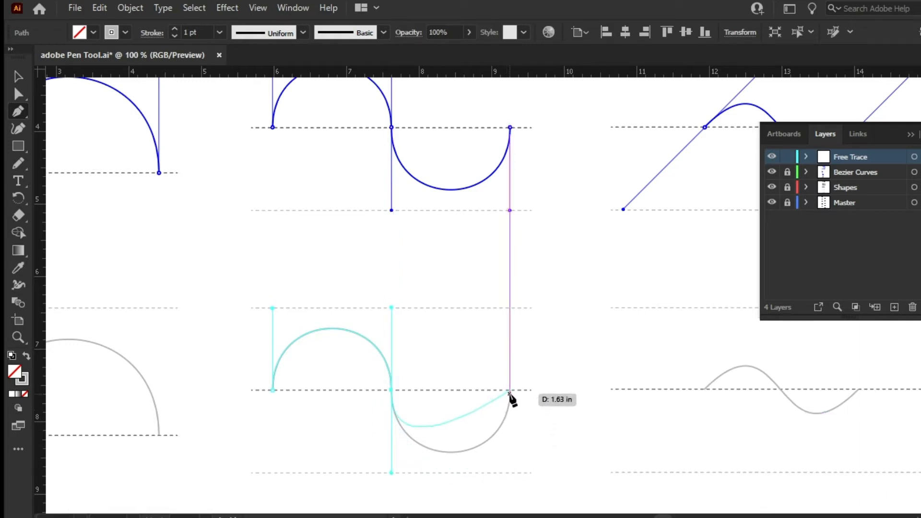
pyautogui.moveTo(510, 391); pyautogui.dragTo(506, 308)
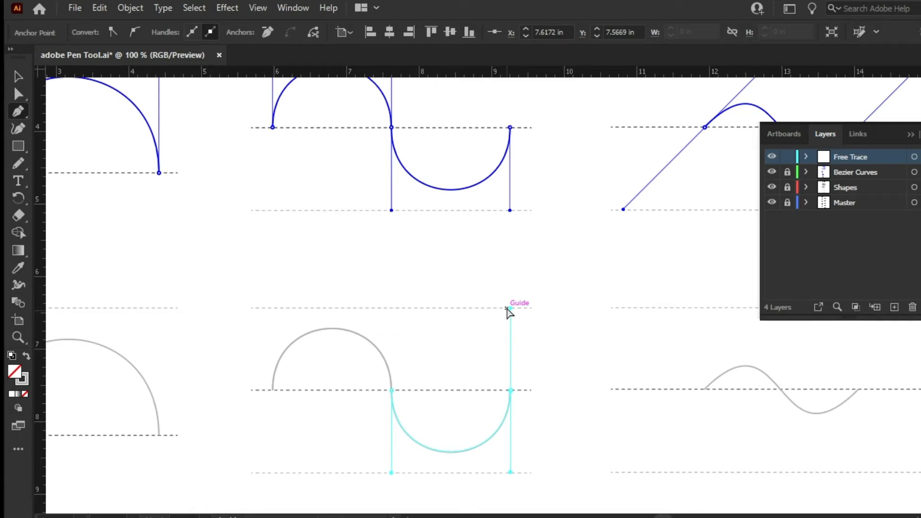
pyautogui.moveTo(506, 308); pyautogui.dragTo(507, 309)
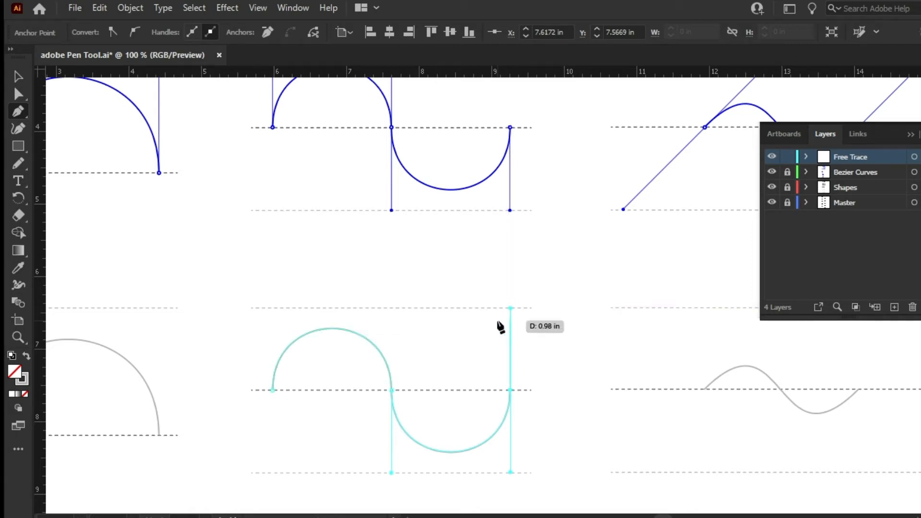
pyautogui.click(18, 76)
pyautogui.click(602, 425)
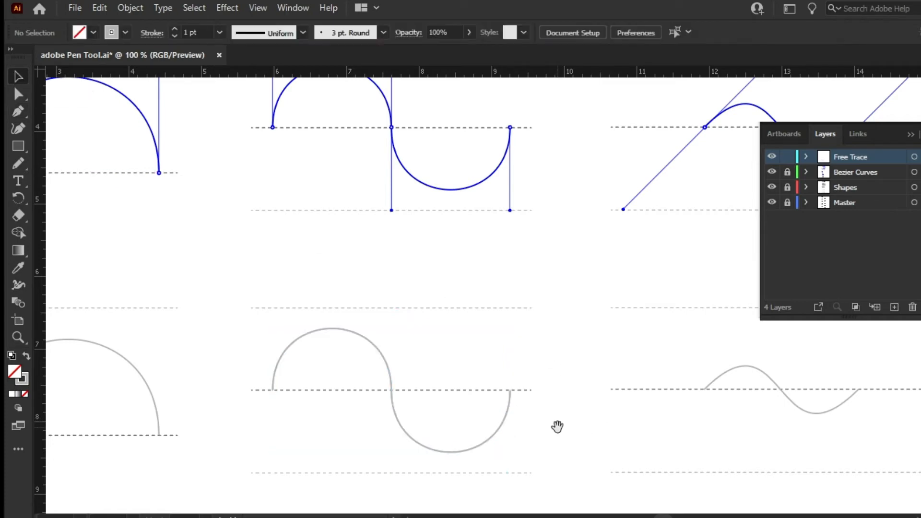
# Step: Trace the lower 45° curve guide with the Pen tool, pulling handles at 45° up toward the upper dashed line from both end anchors
pyautogui.moveTo(557, 427); pyautogui.dragTo(360, 409)
pyautogui.moveTo(648, 458); pyautogui.dragTo(536, 479)
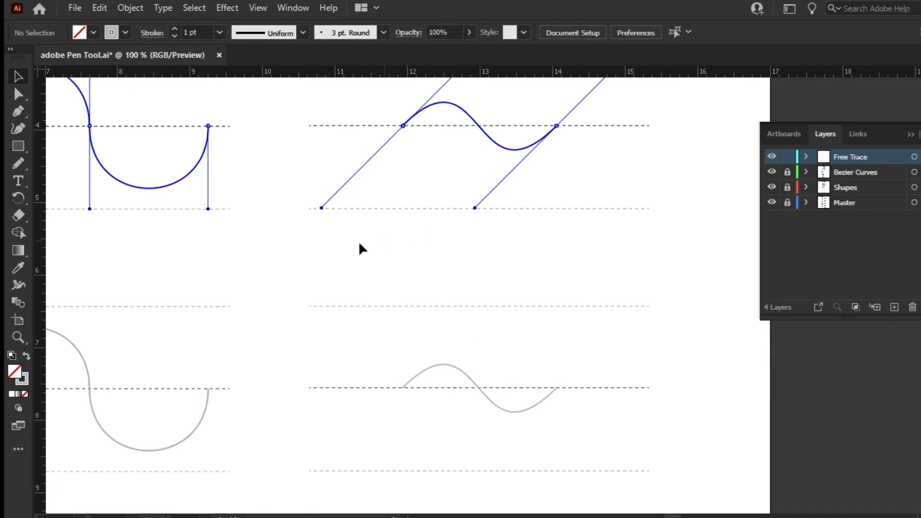
pyautogui.click(17, 114)
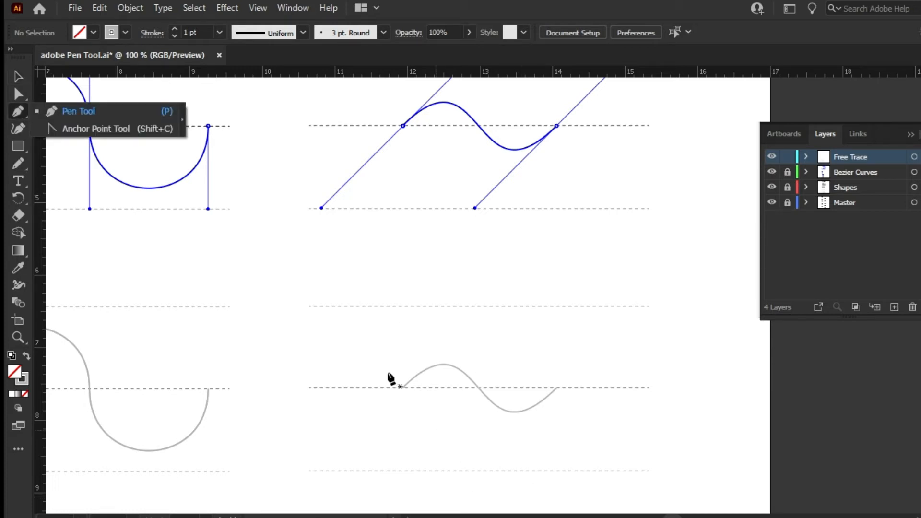
pyautogui.click(22, 111)
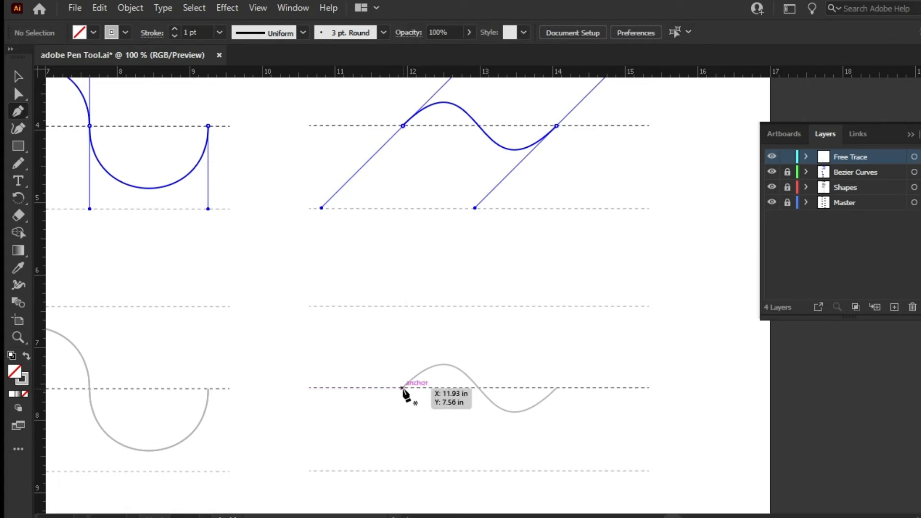
pyautogui.moveTo(402, 387); pyautogui.dragTo(474, 315)
pyautogui.moveTo(560, 386)
pyautogui.mouseDown()
pyautogui.moveTo(566, 407)
pyautogui.moveTo(558, 388)
pyautogui.moveTo(600, 332)
pyautogui.moveTo(630, 311)
pyautogui.mouseUp()
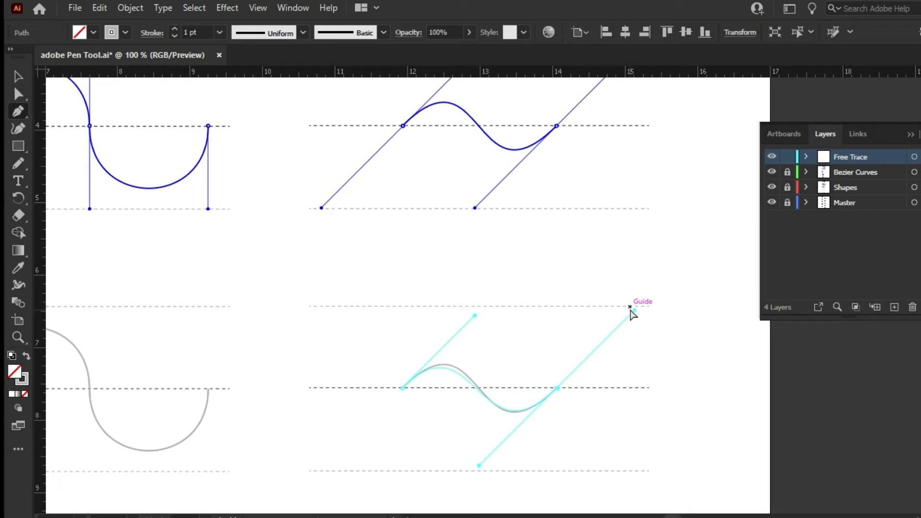
pyautogui.moveTo(630, 311); pyautogui.dragTo(631, 311)
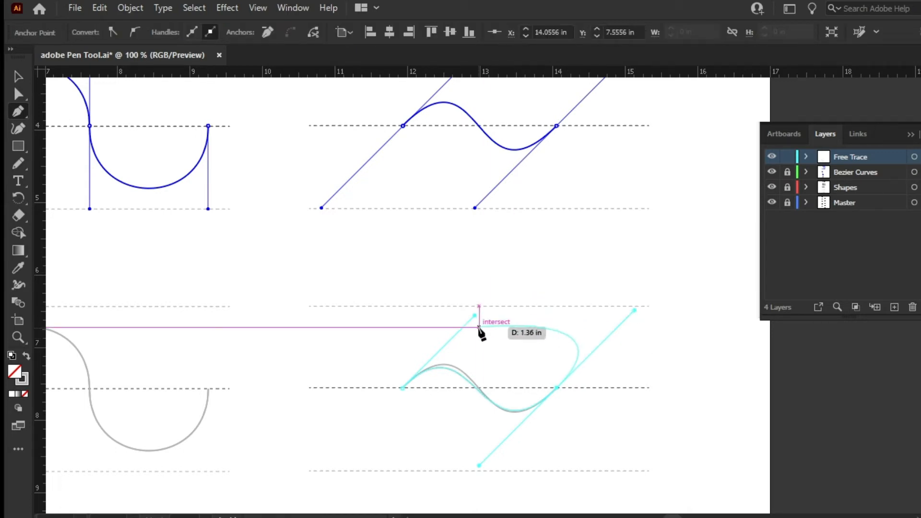
# Step: End the lower 45° curve path, deselect it, and select the finished trace with the Selection tool
pyautogui.press('Escape')
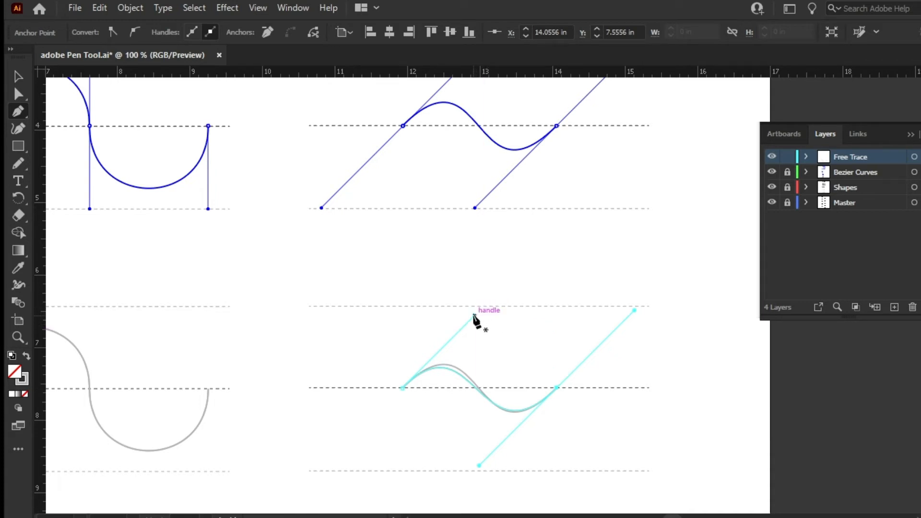
pyautogui.press('v')
pyautogui.click(380, 331)
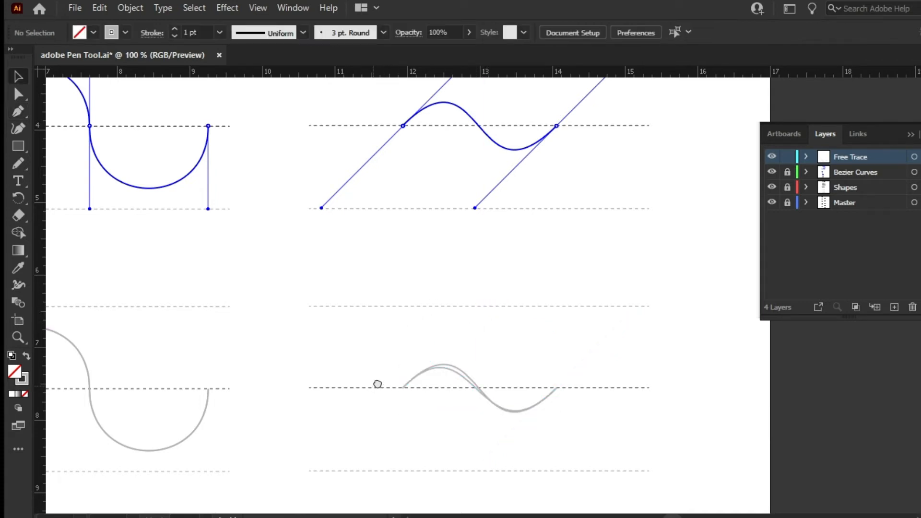
pyautogui.moveTo(378, 384); pyautogui.dragTo(406, 345)
pyautogui.moveTo(484, 334); pyautogui.dragTo(485, 336)
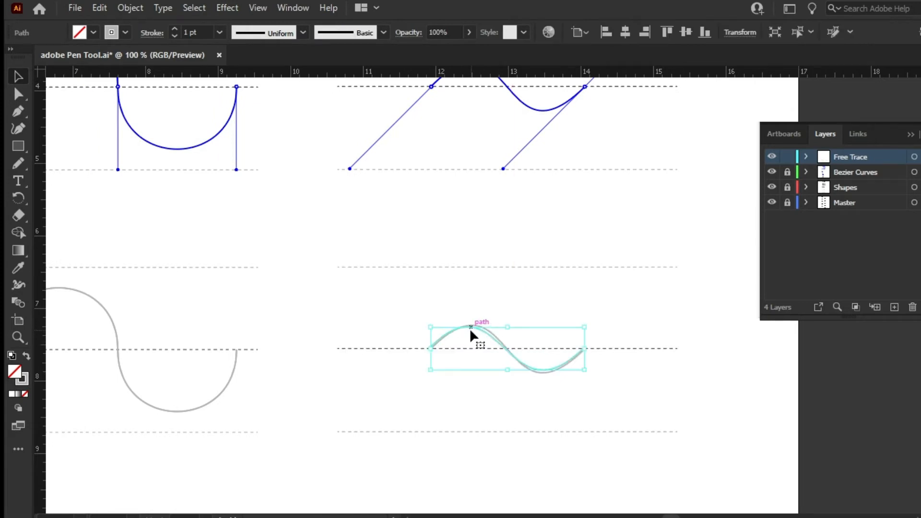
pyautogui.click(471, 335)
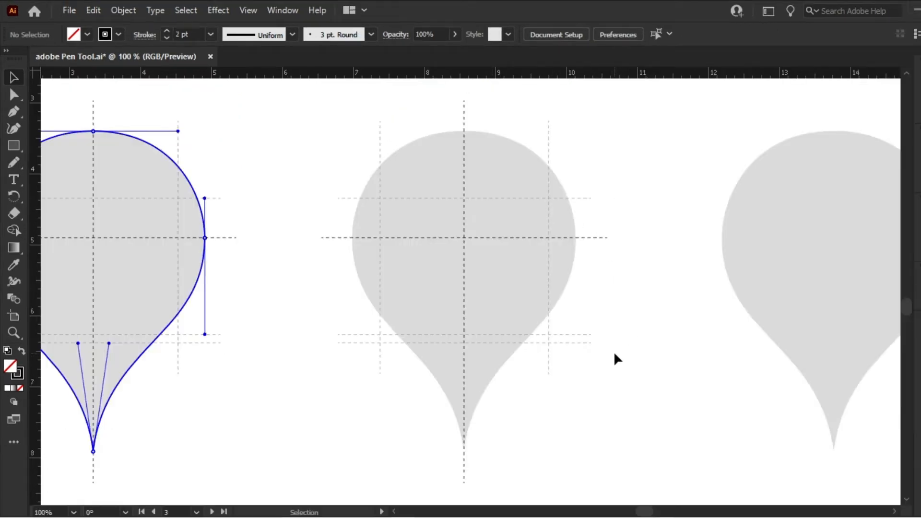
# Step: Start tracing the middle balloon with the Pen tool: top anchor with horizontal handles reaching the vertical dashed guides, then the right-edge anchor with vertical handles
pyautogui.moveTo(614, 354); pyautogui.dragTo(698, 354)
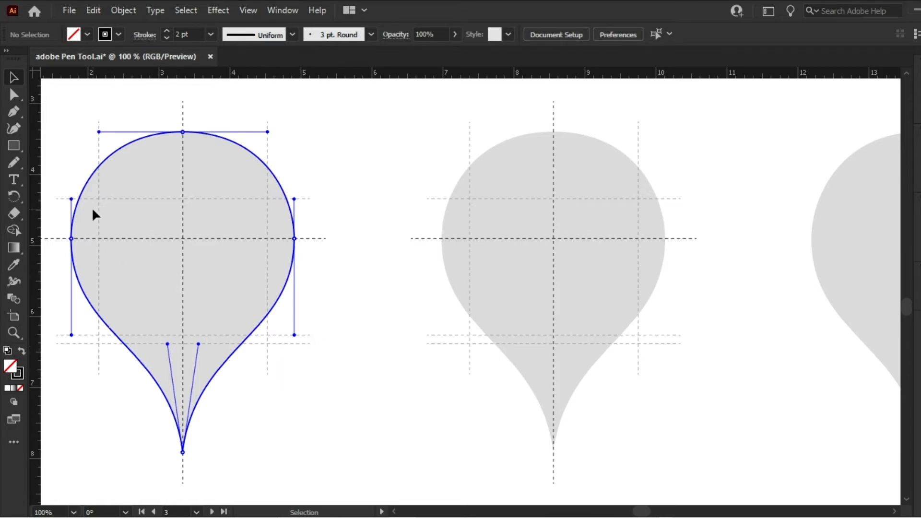
pyautogui.press('space')
pyautogui.moveTo(96, 209); pyautogui.dragTo(358, 220)
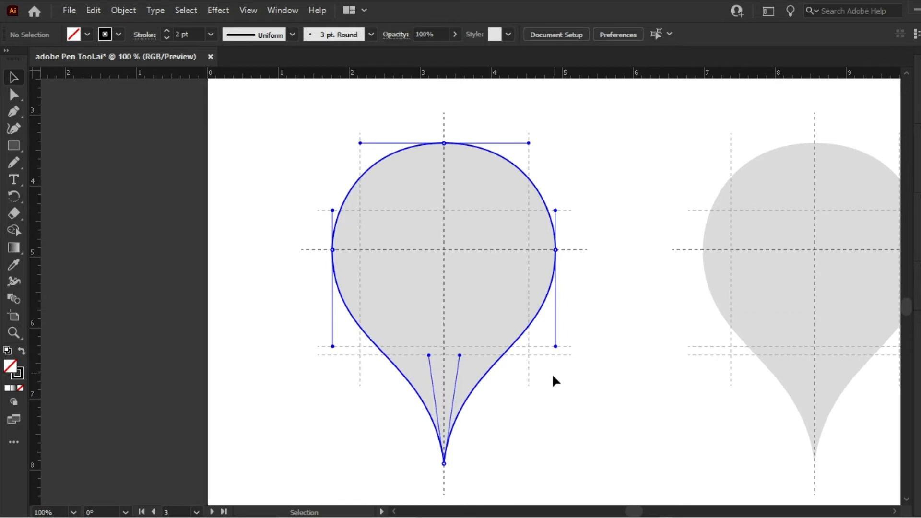
pyautogui.press('space')
pyautogui.moveTo(537, 379); pyautogui.dragTo(186, 366)
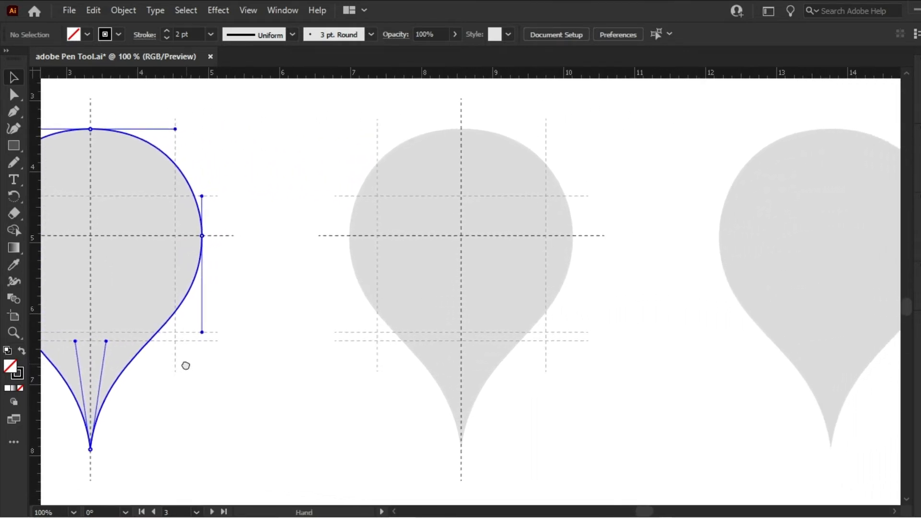
pyautogui.click(13, 111)
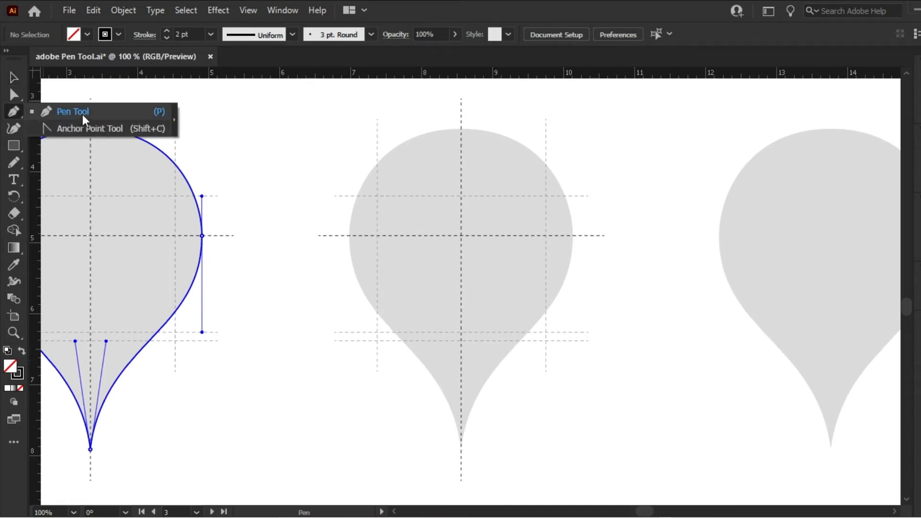
pyautogui.click(79, 111)
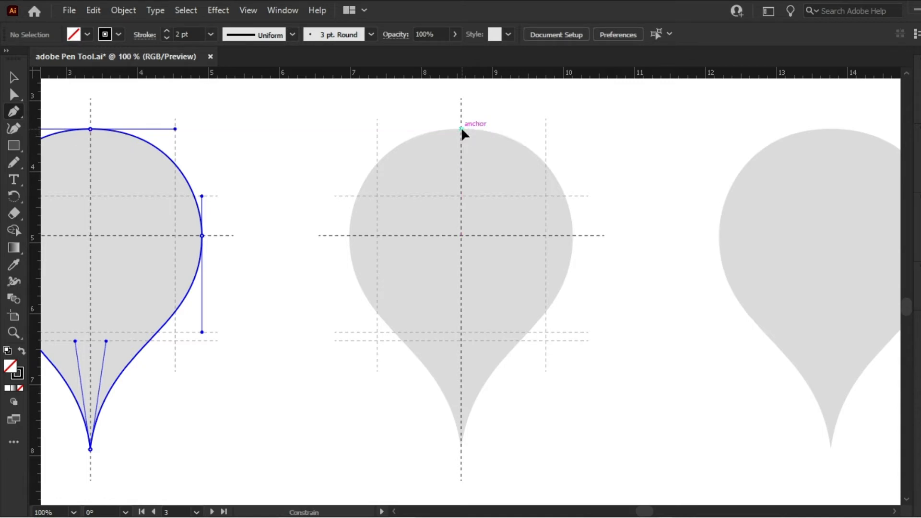
pyautogui.moveTo(461, 128); pyautogui.dragTo(546, 128)
pyautogui.moveTo(545, 128); pyautogui.dragTo(545, 128)
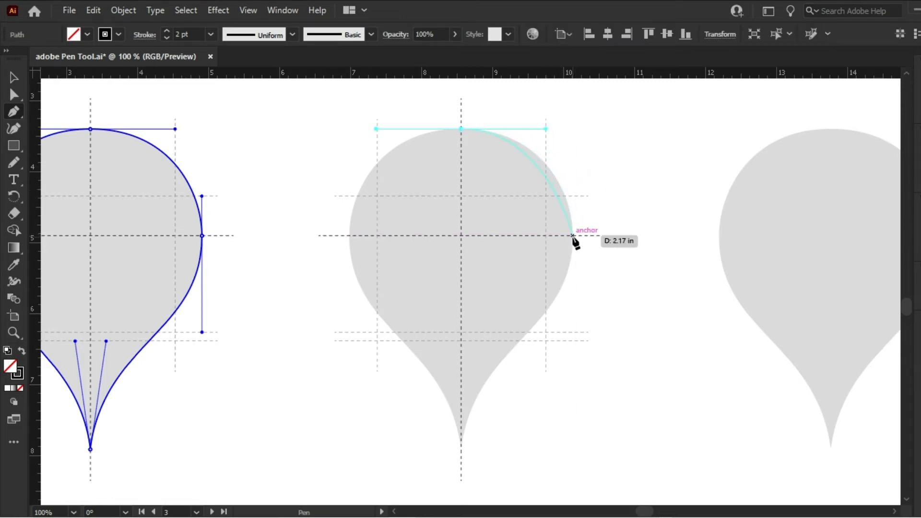
pyautogui.moveTo(572, 236)
pyautogui.mouseDown()
pyautogui.moveTo(572, 292)
pyautogui.moveTo(573, 278)
pyautogui.mouseUp()
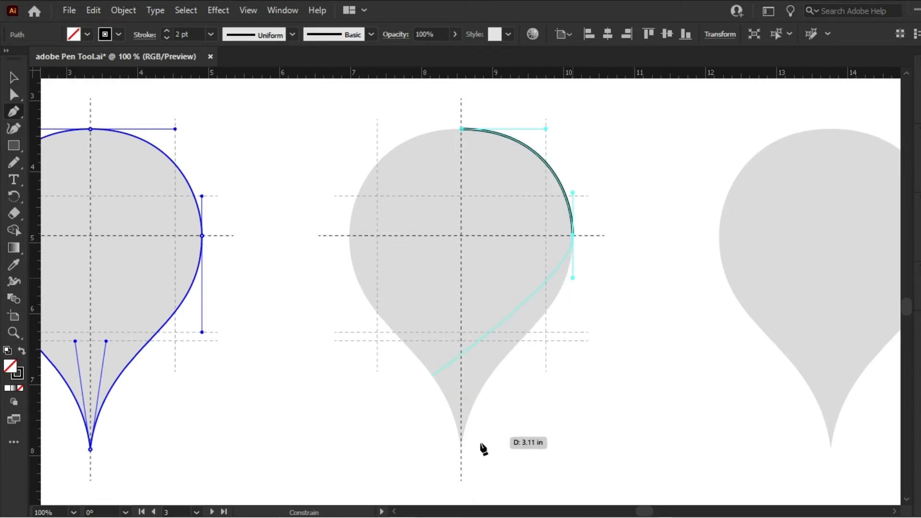
# Step: Add a smooth anchor at the balloon's bottom tip and lengthen the handles at both ends of the segment to fit the lower right side
pyautogui.click(461, 448)
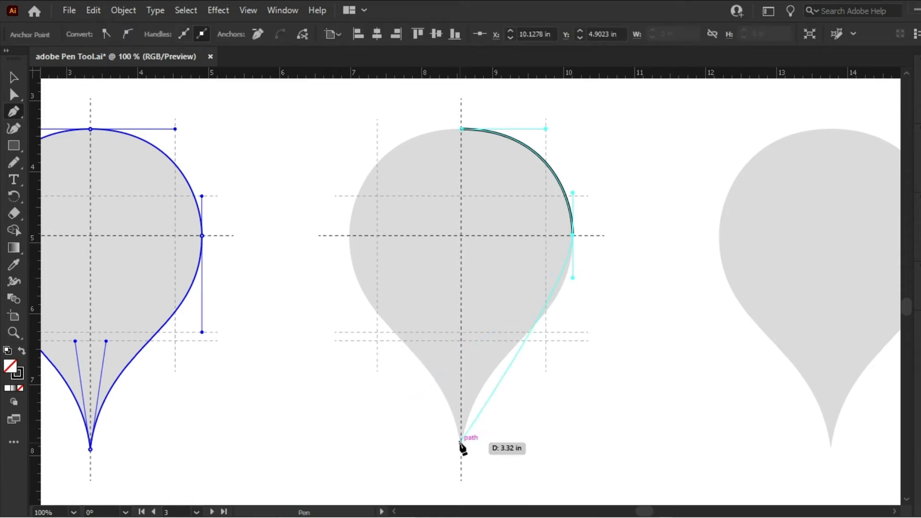
pyautogui.moveTo(461, 442); pyautogui.dragTo(456, 485)
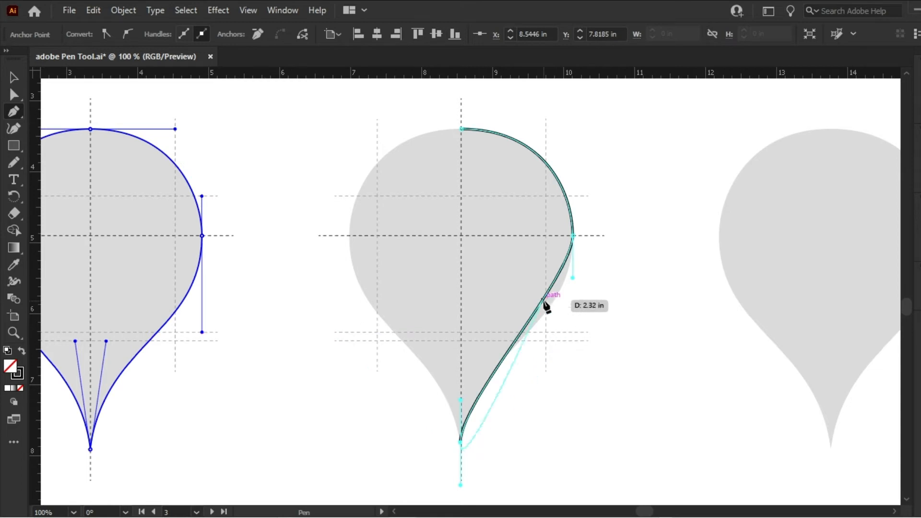
pyautogui.press('Escape')
pyautogui.press('ctrl')
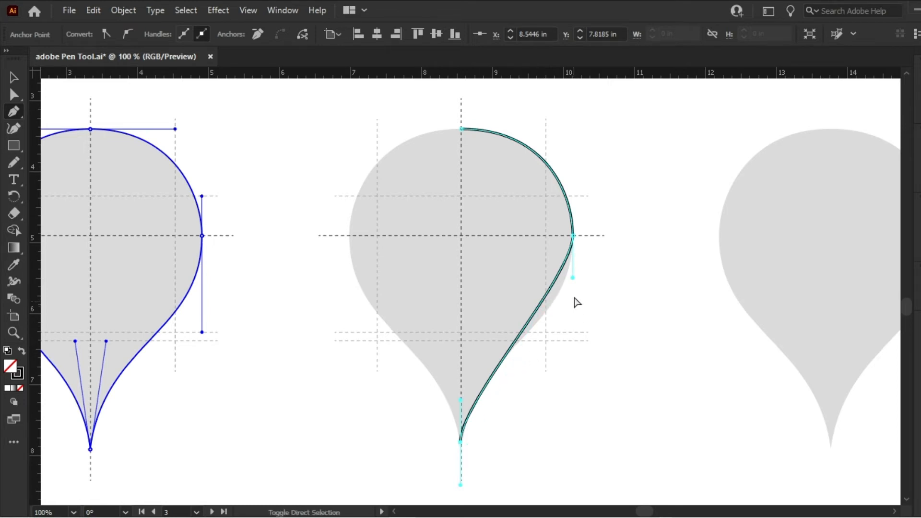
pyautogui.moveTo(574, 279); pyautogui.dragTo(588, 314)
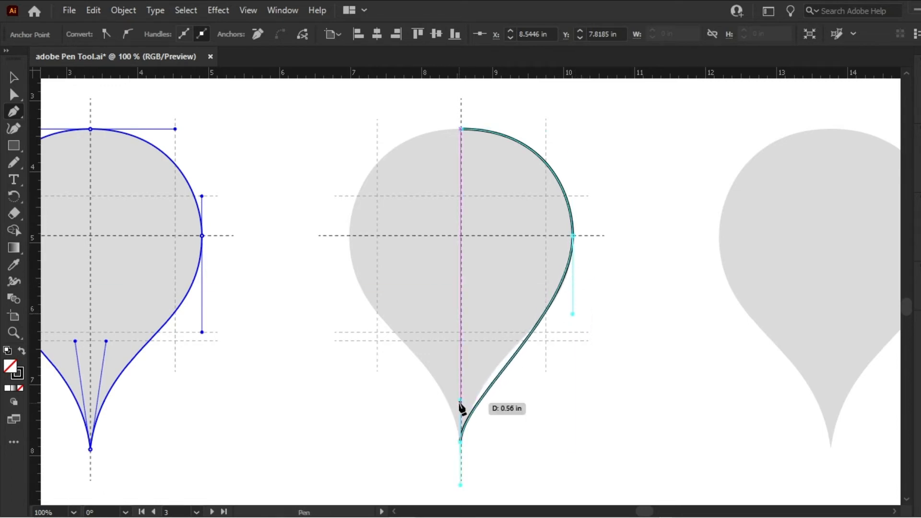
pyautogui.press('ctrl')
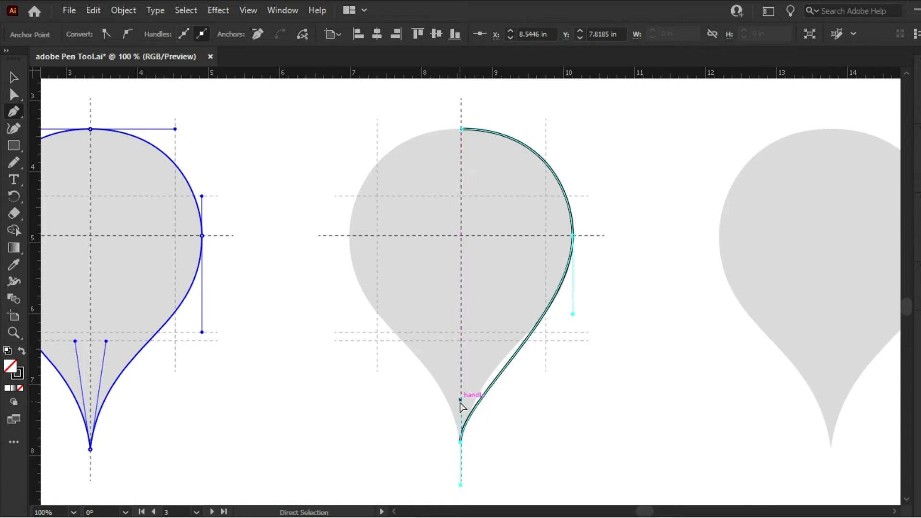
pyautogui.moveTo(460, 402); pyautogui.dragTo(470, 365)
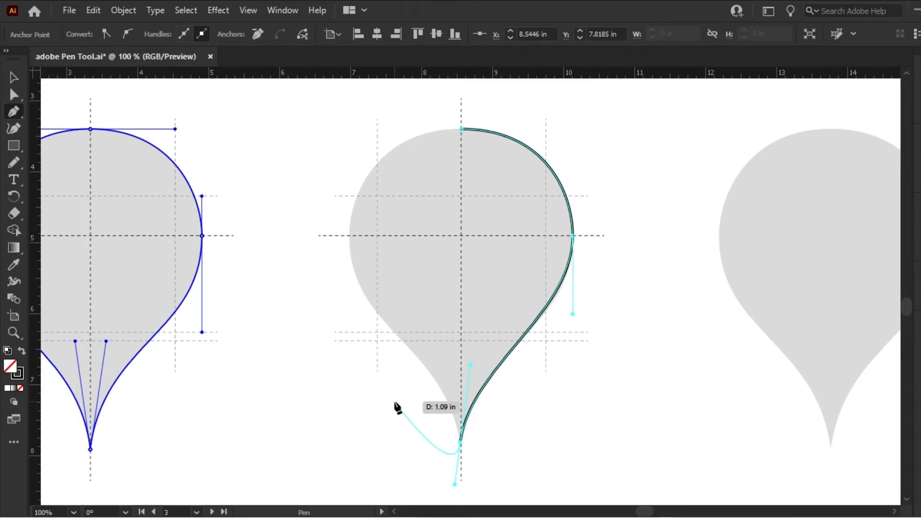
# Step: Swing the bottom tip's outgoing handle upward, add a left-edge anchor with vertical handles, and close the balloon path at the top anchor
pyautogui.press('alt')
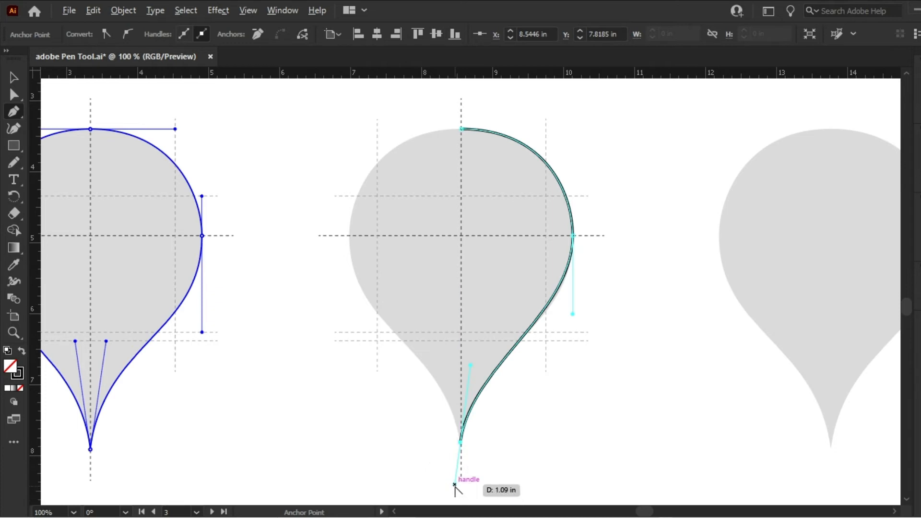
pyautogui.moveTo(455, 484); pyautogui.dragTo(447, 481)
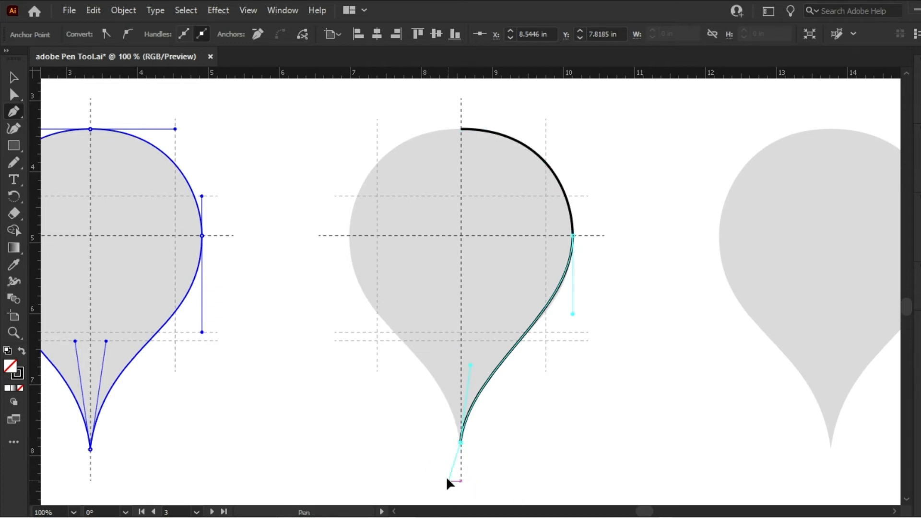
pyautogui.moveTo(442, 380); pyautogui.dragTo(448, 364)
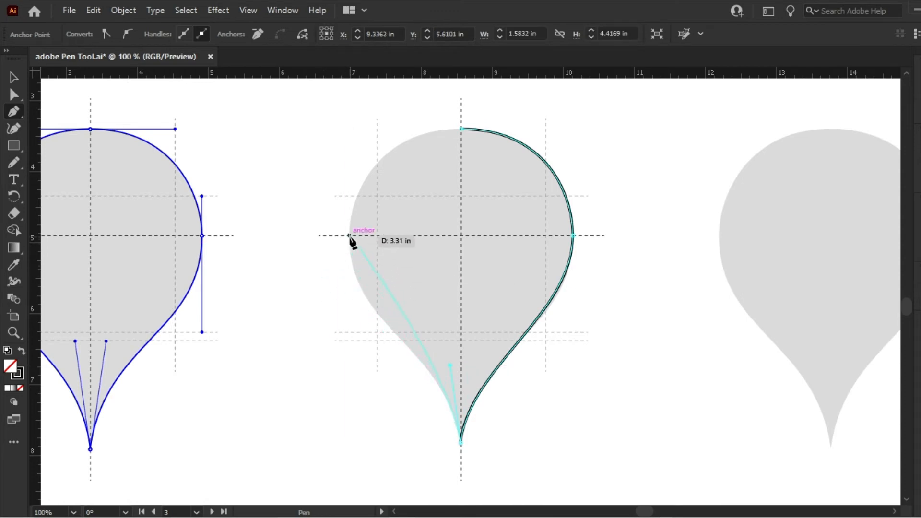
pyautogui.moveTo(350, 236); pyautogui.dragTo(356, 149)
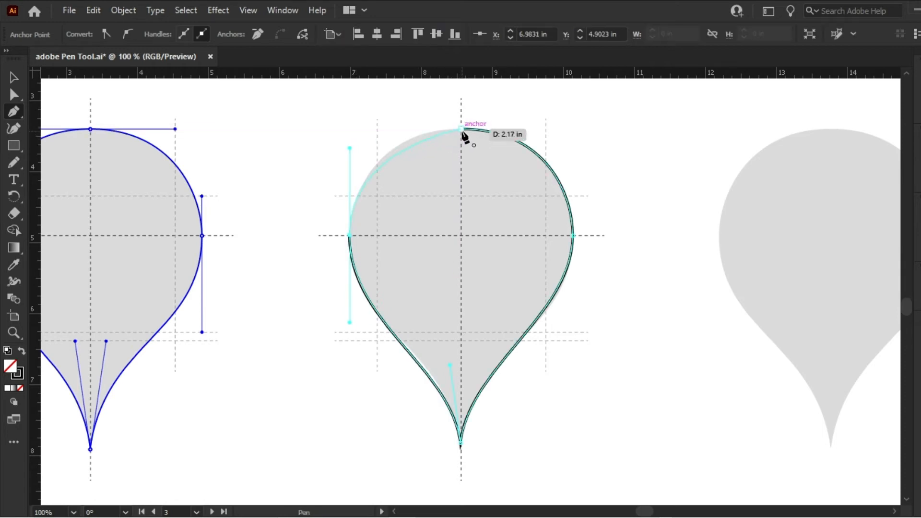
pyautogui.moveTo(461, 128); pyautogui.dragTo(493, 135)
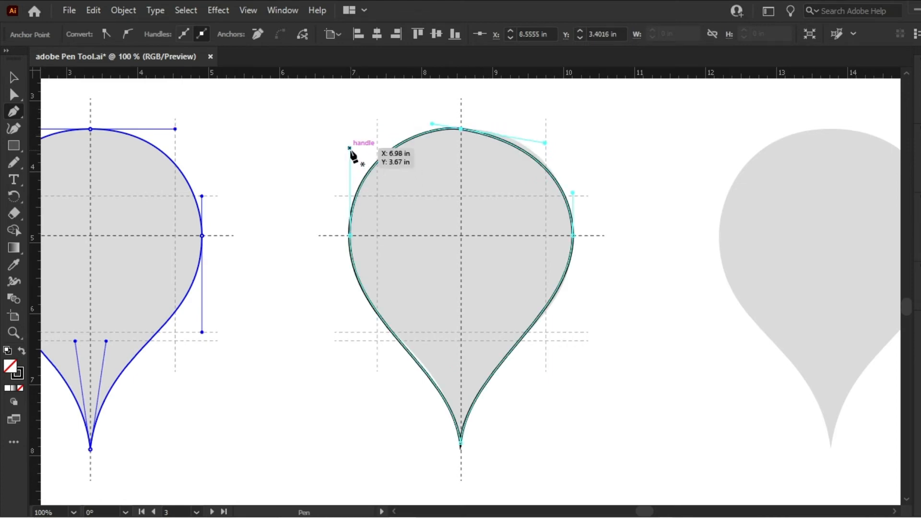
pyautogui.moveTo(350, 148); pyautogui.dragTo(350, 162)
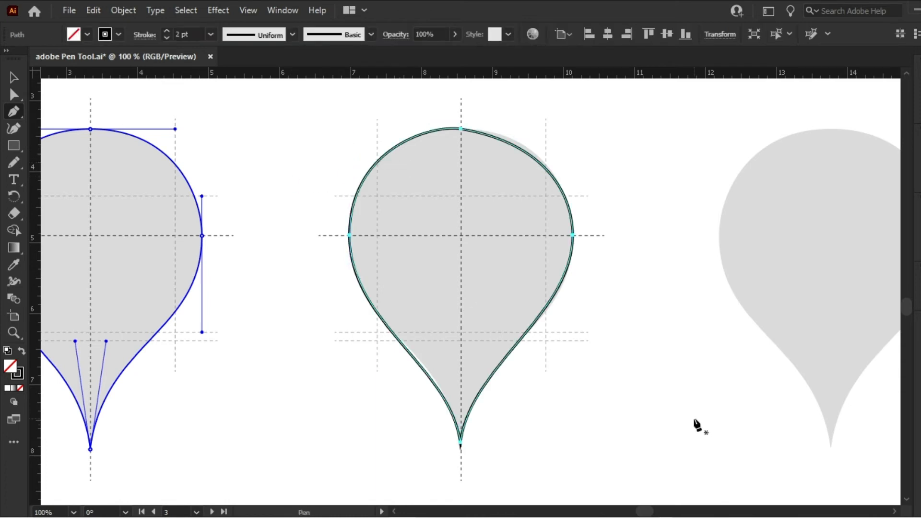
# Step: Deselect the balloon trace, move it sideways off the grey guide, and delete it
pyautogui.press('v')
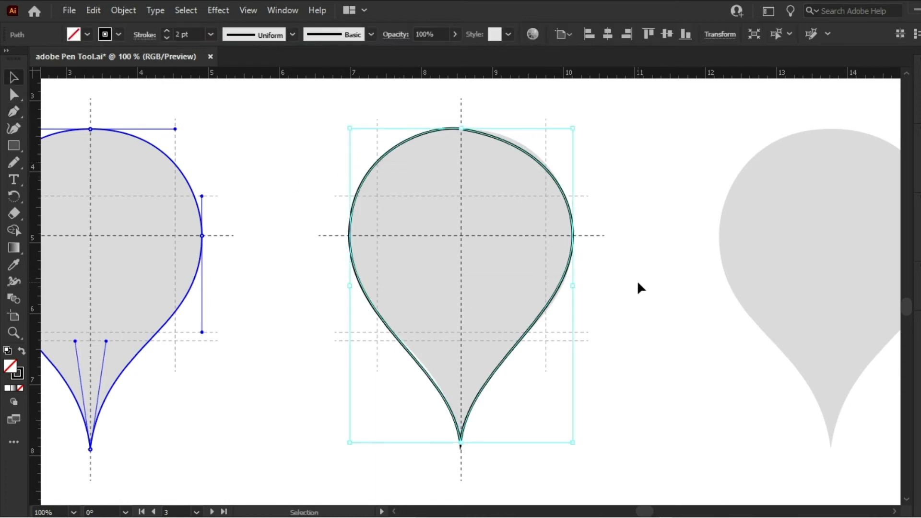
pyautogui.click(638, 283)
pyautogui.moveTo(513, 145); pyautogui.dragTo(565, 144)
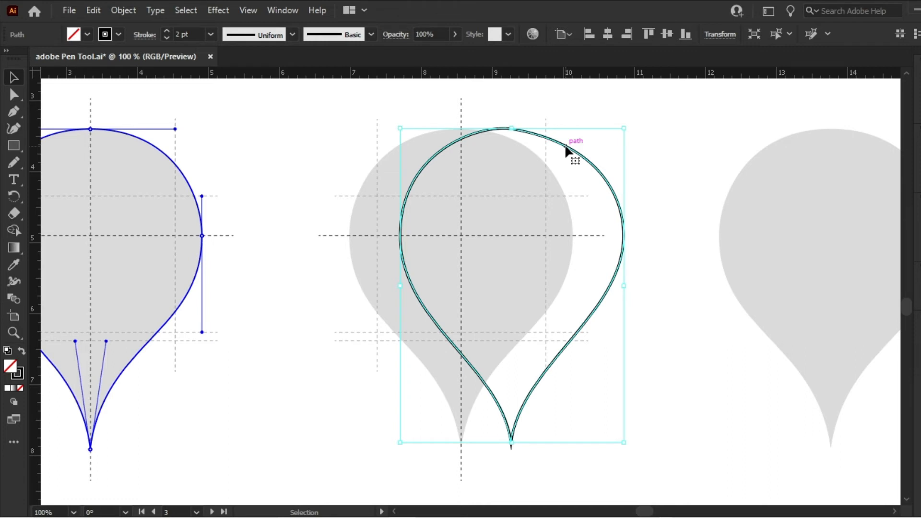
pyautogui.press('Delete')
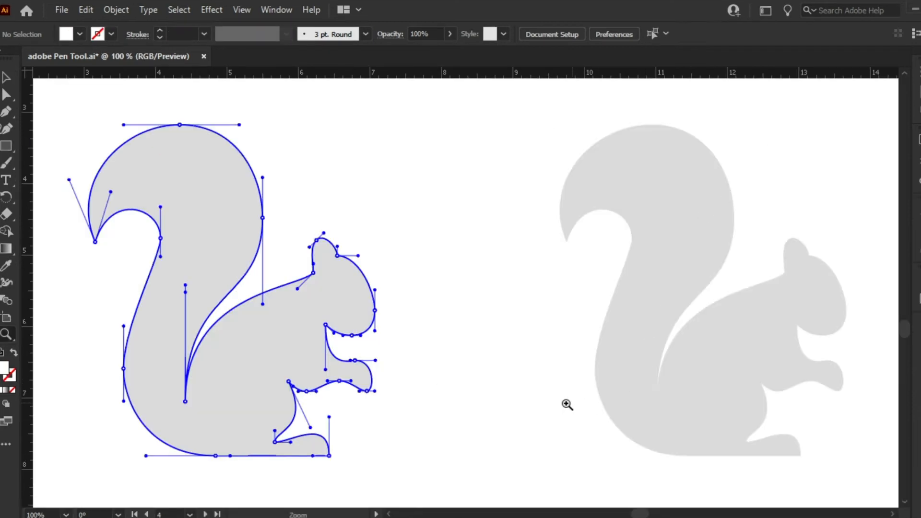
# Step: Choose the Pen tool on the squirrel page and make Free Trace the active layer
pyautogui.moveTo(550, 405); pyautogui.dragTo(543, 403)
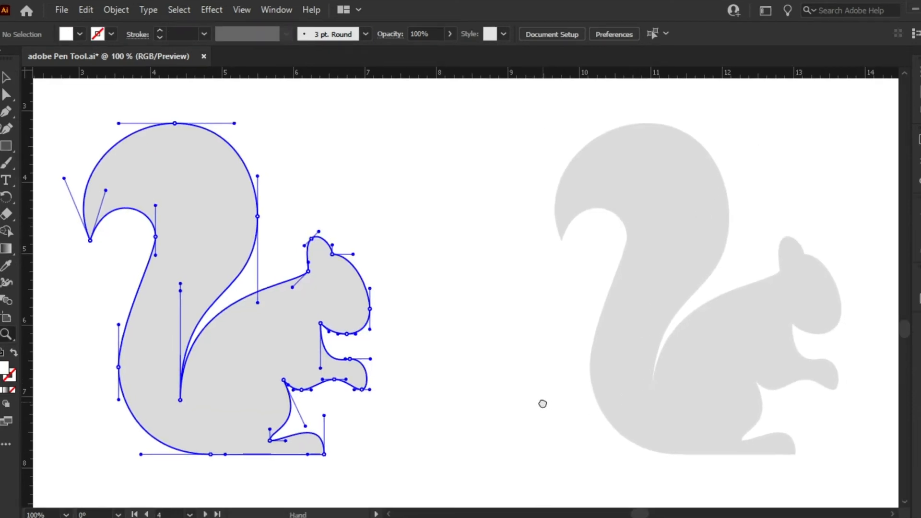
pyautogui.hotkey('ctrl', 'space')
pyautogui.moveTo(7, 112); pyautogui.dragTo(65, 112)
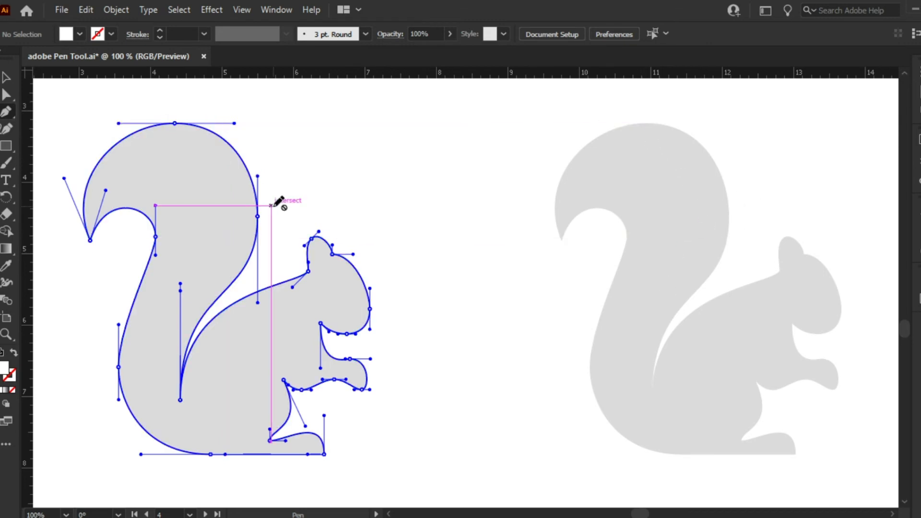
pyautogui.press('F7')
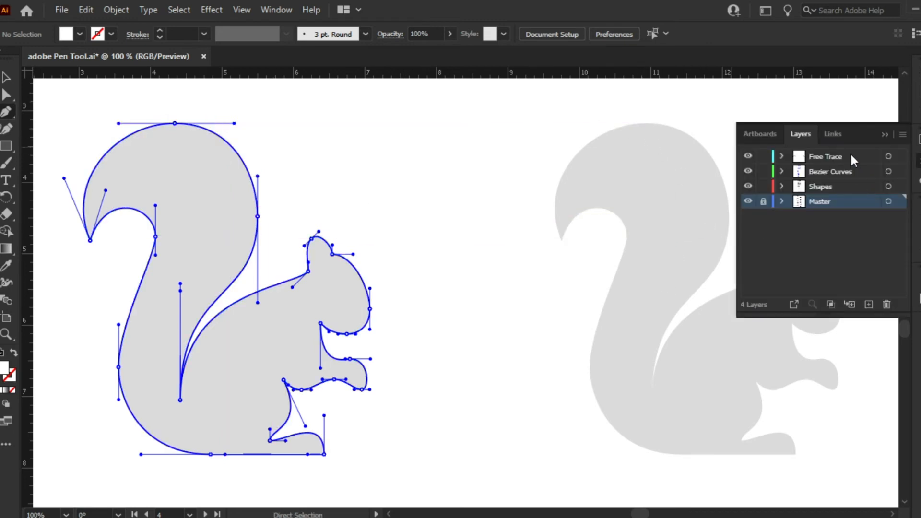
pyautogui.click(855, 158)
pyautogui.press('Tab')
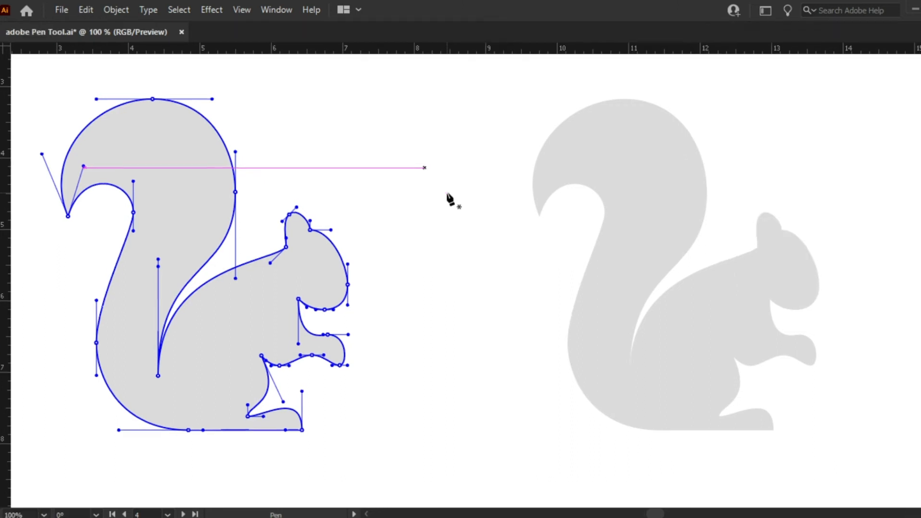
pyautogui.press('Tab')
pyautogui.click(884, 136)
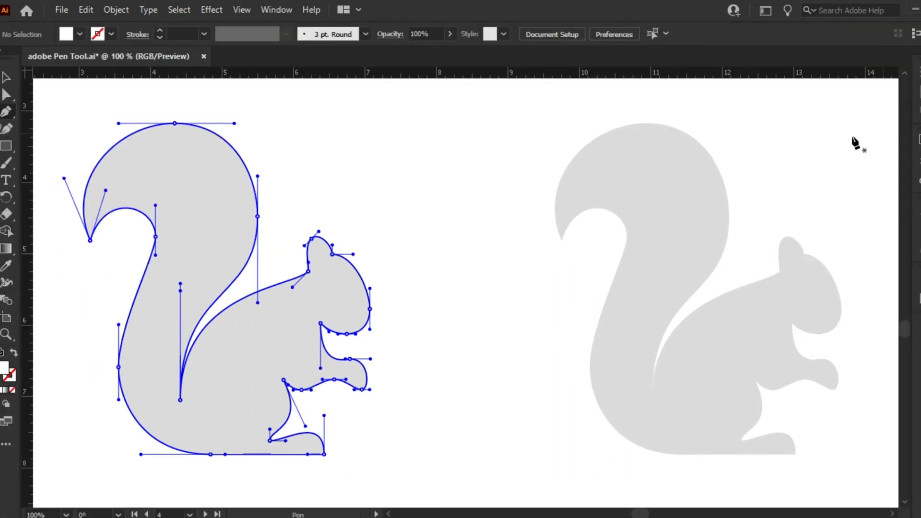
# Step: Trace the tail's right edge from its top to the notch beside the back, with no fill and a corner point at the notch
pyautogui.moveTo(671, 237)
pyautogui.mouseDown()
pyautogui.moveTo(644, 236)
pyautogui.moveTo(654, 237)
pyautogui.mouseUp()
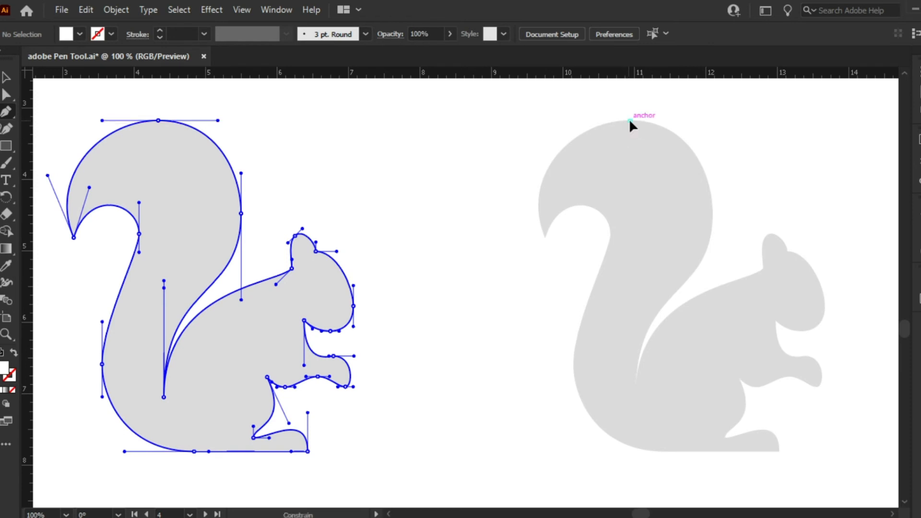
pyautogui.moveTo(629, 121); pyautogui.dragTo(706, 120)
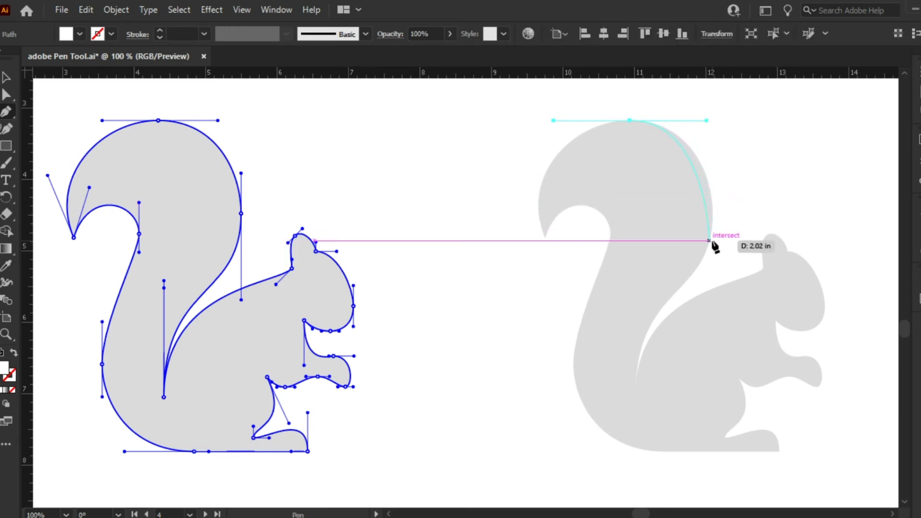
pyautogui.moveTo(709, 240); pyautogui.dragTo(699, 285)
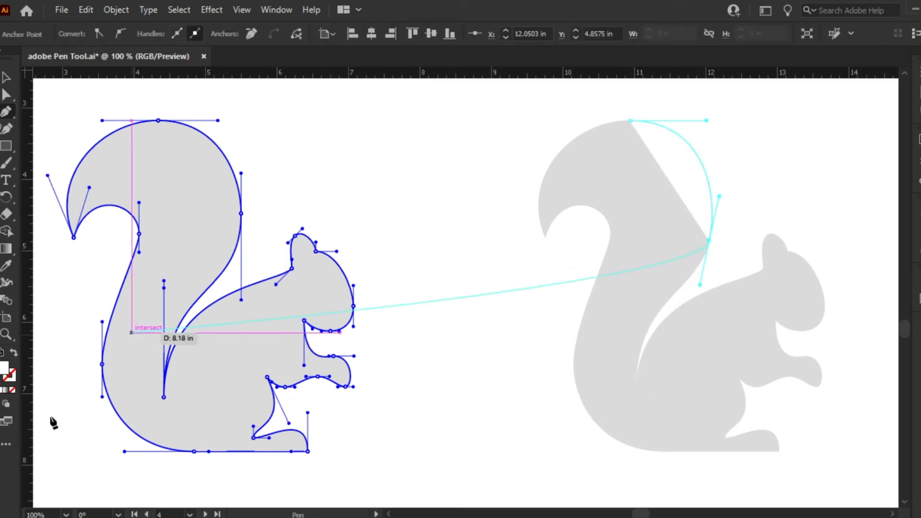
pyautogui.click(12, 390)
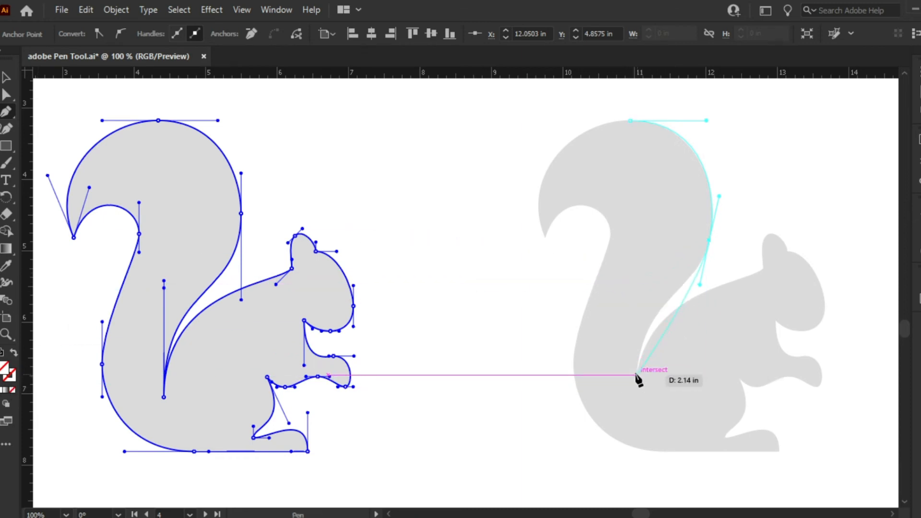
pyautogui.moveTo(637, 376); pyautogui.dragTo(636, 438)
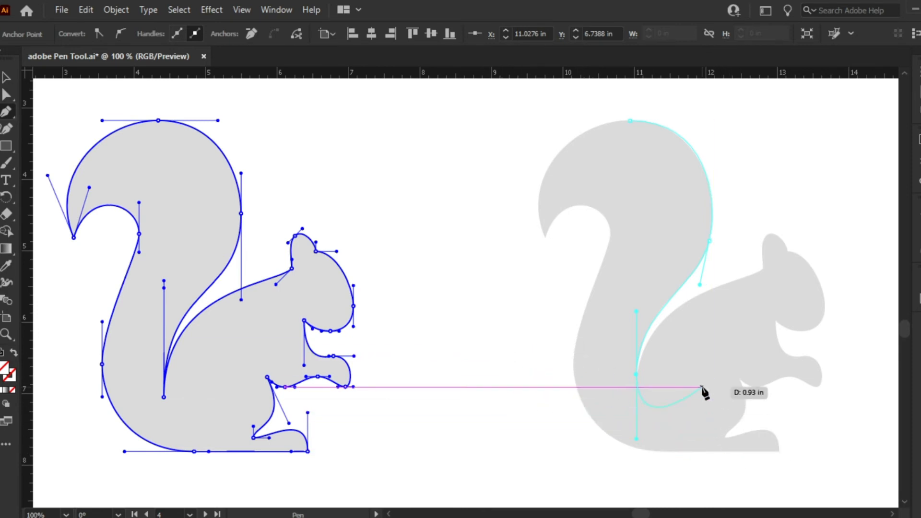
pyautogui.click(637, 375)
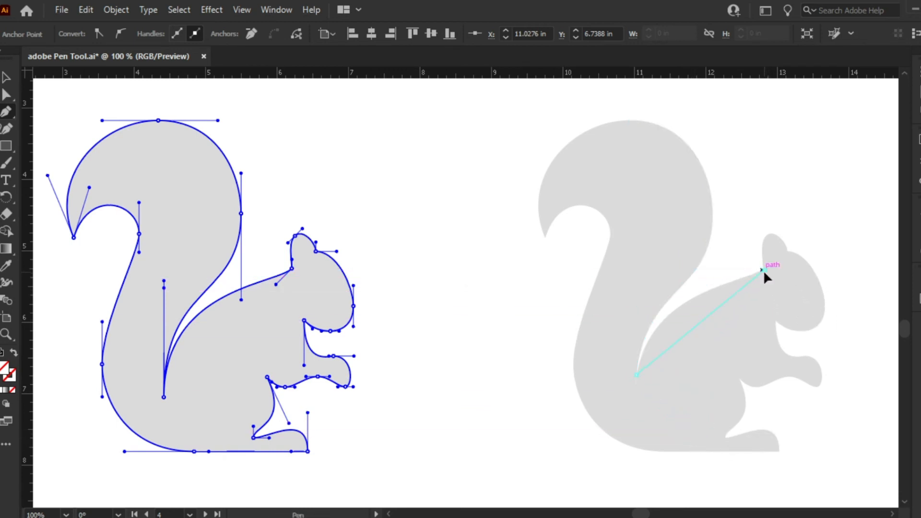
# Step: Trace the back up to the ear base and around the ear, making corner points where the ear meets the back and head
pyautogui.moveTo(764, 270); pyautogui.dragTo(839, 235)
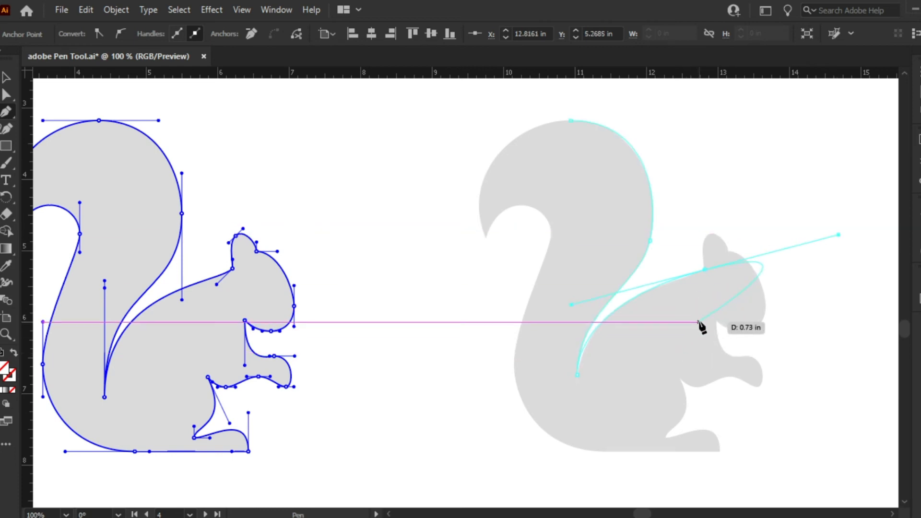
pyautogui.click(705, 270)
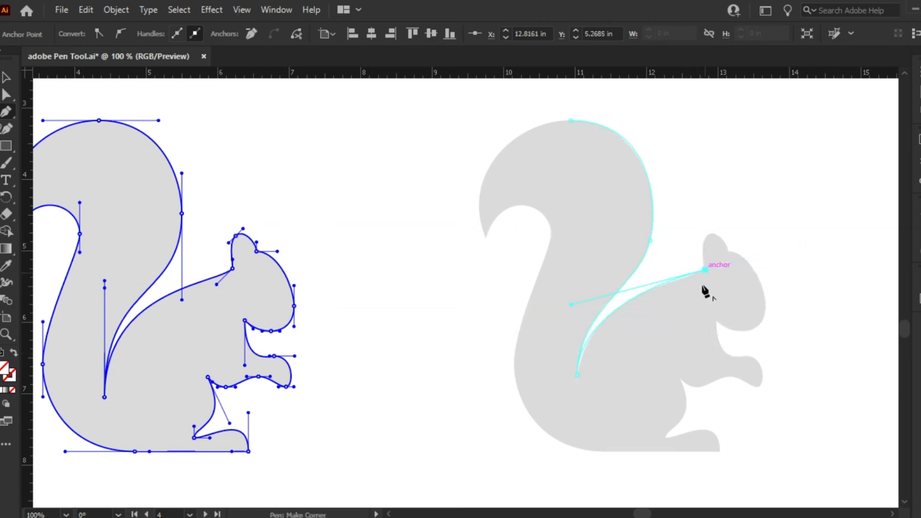
pyautogui.click(707, 235)
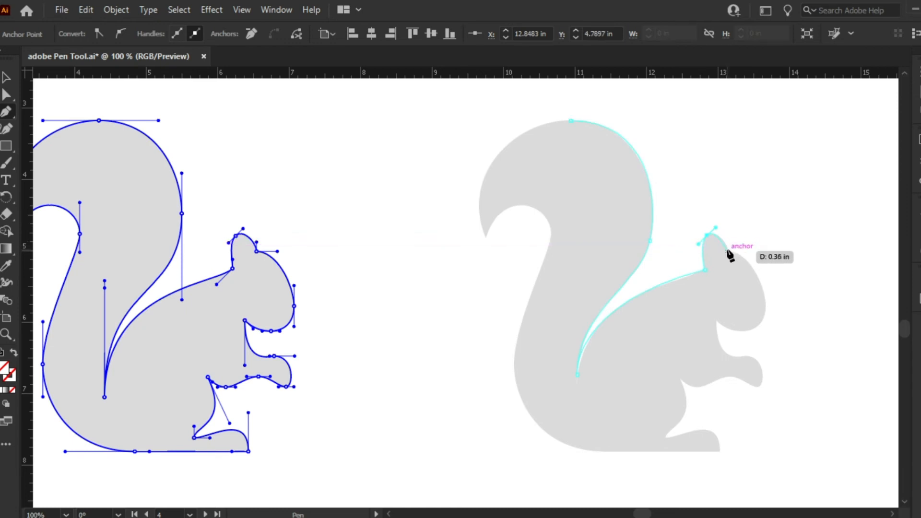
pyautogui.moveTo(727, 250); pyautogui.dragTo(725, 261)
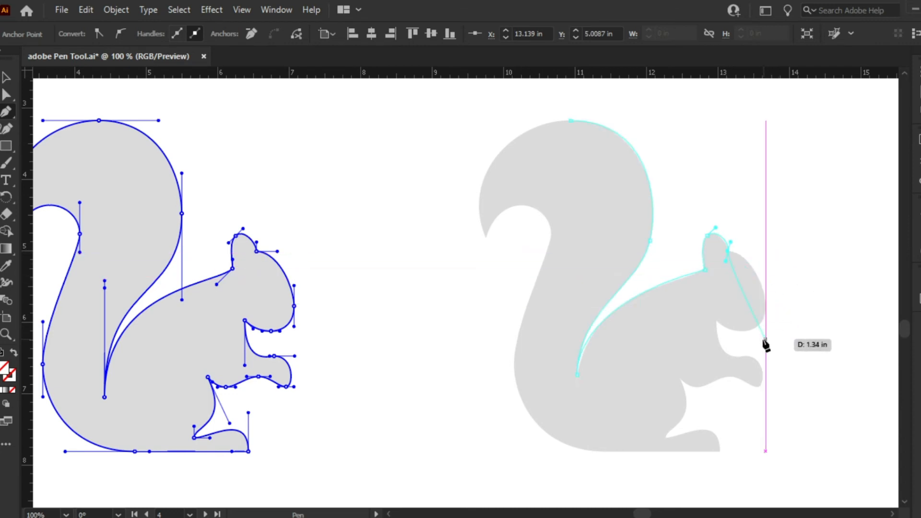
pyautogui.click(728, 254)
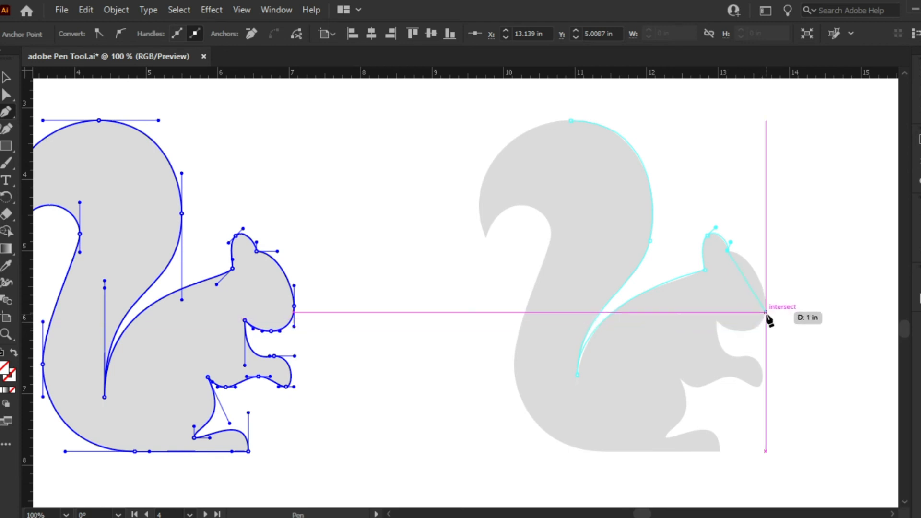
# Step: Trace the head with a smooth anchor at the nose and a corner under the chin, and adjust the nose anchor's handles to fit the guide
pyautogui.moveTo(766, 313); pyautogui.dragTo(766, 368)
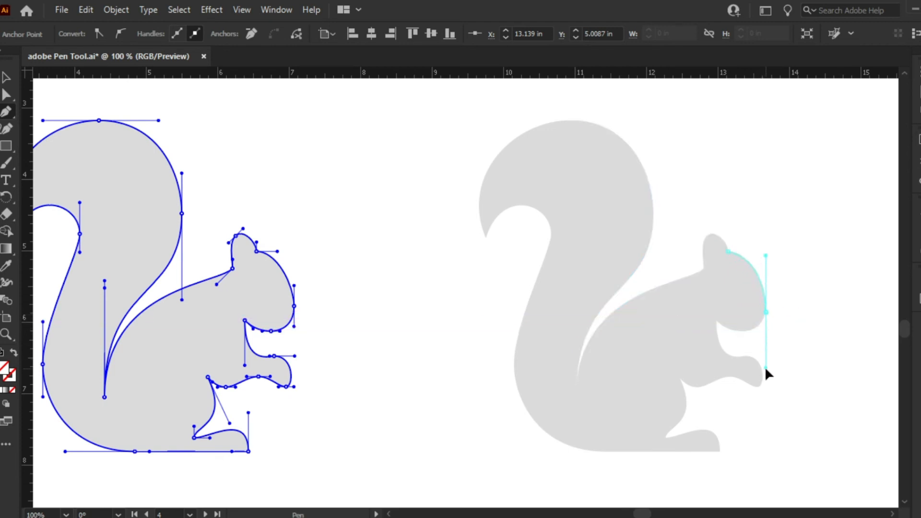
pyautogui.click(718, 322)
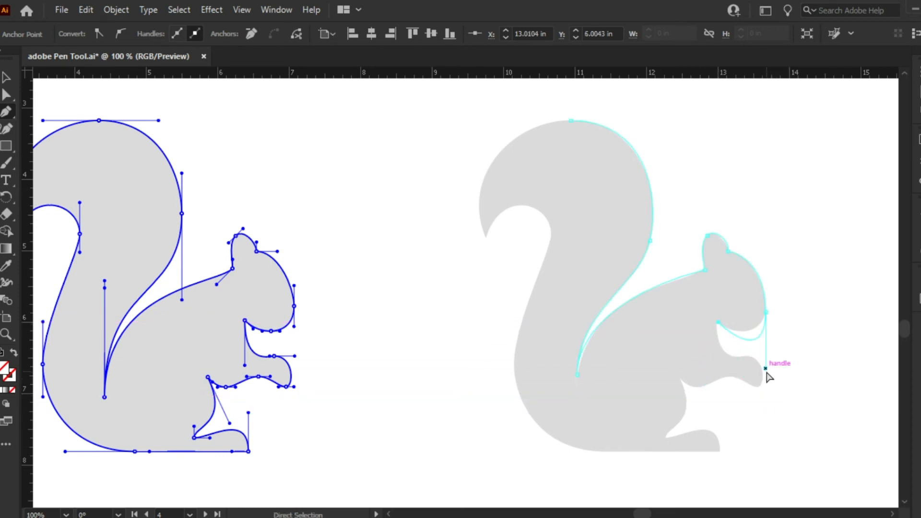
pyautogui.moveTo(766, 369); pyautogui.dragTo(757, 349)
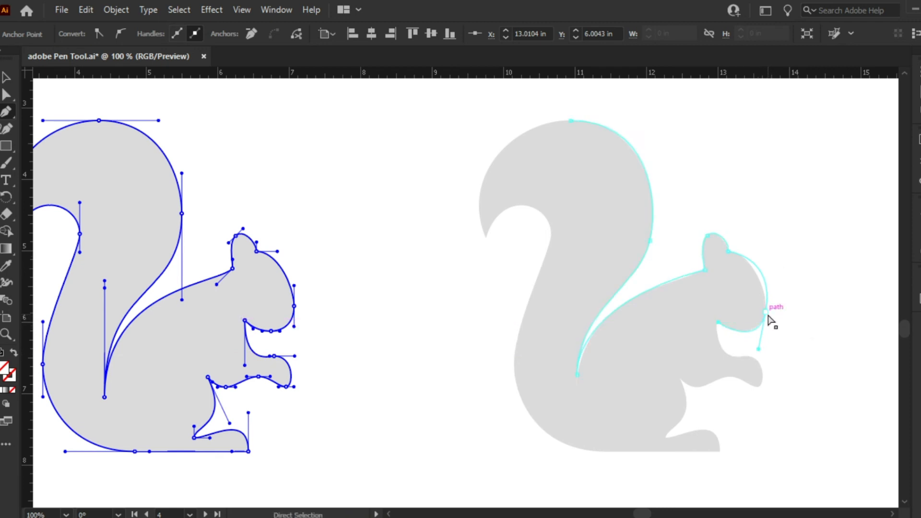
pyautogui.moveTo(777, 258)
pyautogui.mouseDown()
pyautogui.moveTo(764, 265)
pyautogui.moveTo(760, 252)
pyautogui.mouseUp()
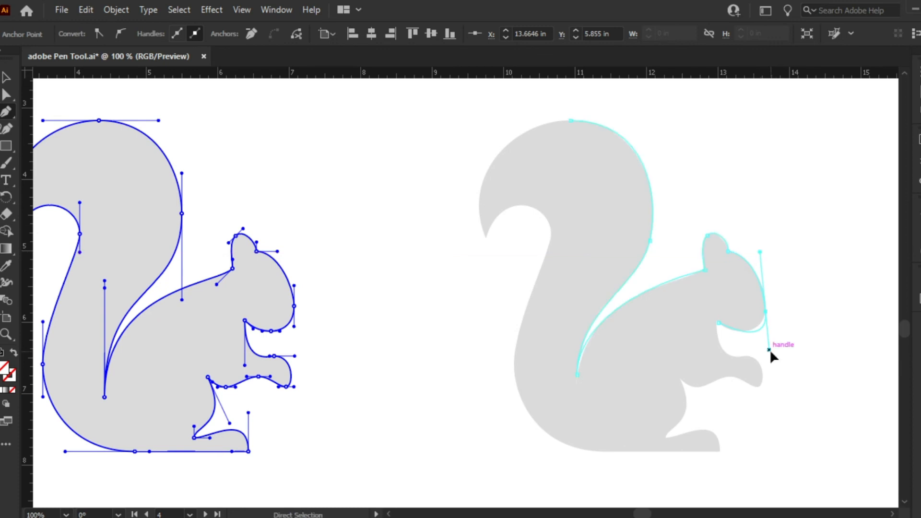
pyautogui.moveTo(769, 349); pyautogui.dragTo(753, 347)
pyautogui.moveTo(784, 255); pyautogui.dragTo(763, 252)
pyautogui.moveTo(767, 353); pyautogui.dragTo(764, 345)
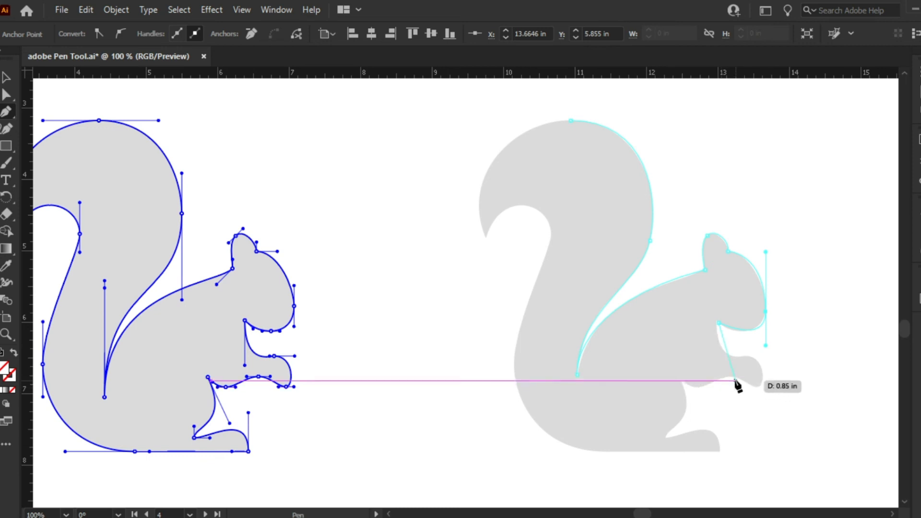
# Step: Trace the arm from the chin around the paw and back along its underside to the belly
pyautogui.click(742, 357)
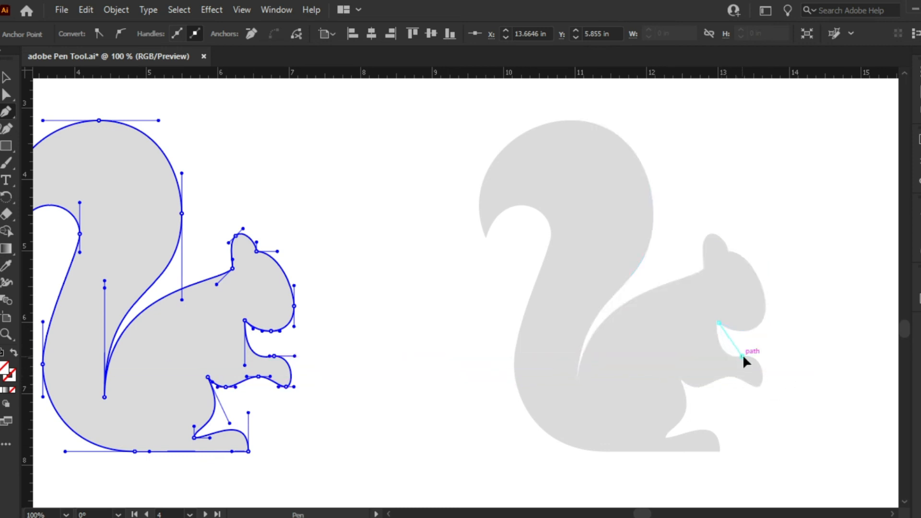
pyautogui.moveTo(757, 355); pyautogui.dragTo(774, 356)
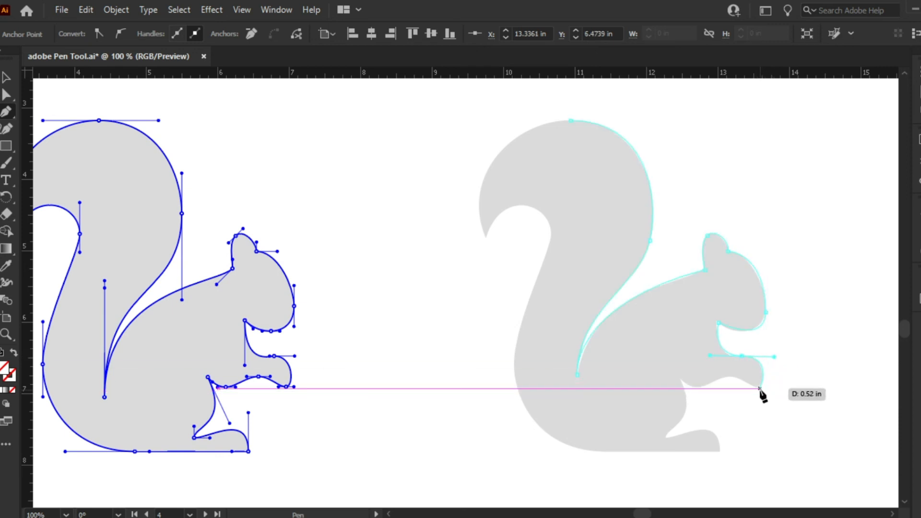
pyautogui.click(759, 388)
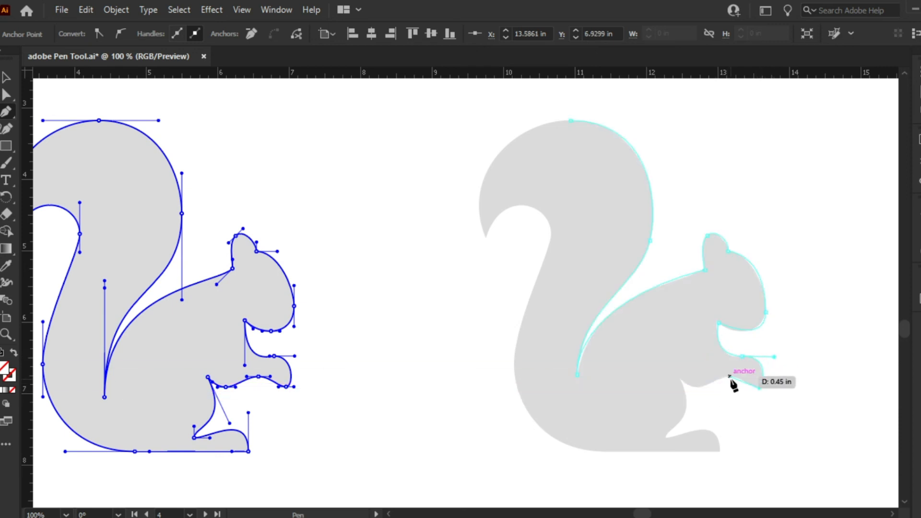
pyautogui.moveTo(714, 380); pyautogui.dragTo(702, 392)
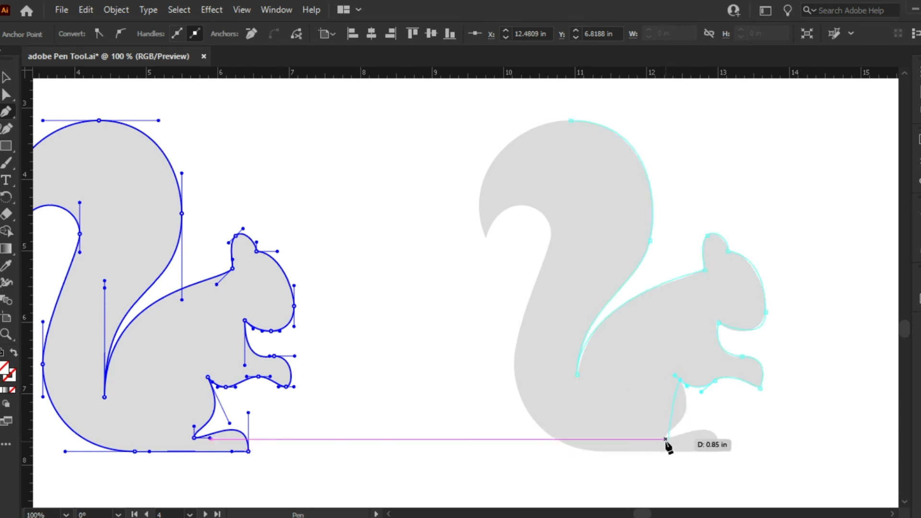
# Step: Trace the leg and foot with corner points at the ankle and toe, and run a straight segment along the base
pyautogui.moveTo(665, 438); pyautogui.dragTo(625, 473)
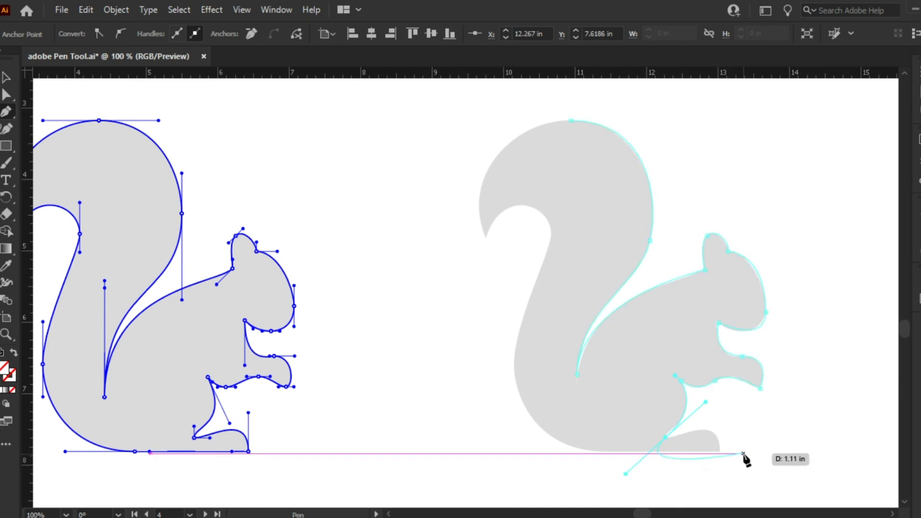
pyautogui.keyDown('alt'); pyautogui.click(666, 438); pyautogui.keyUp('alt')
pyautogui.click(720, 451)
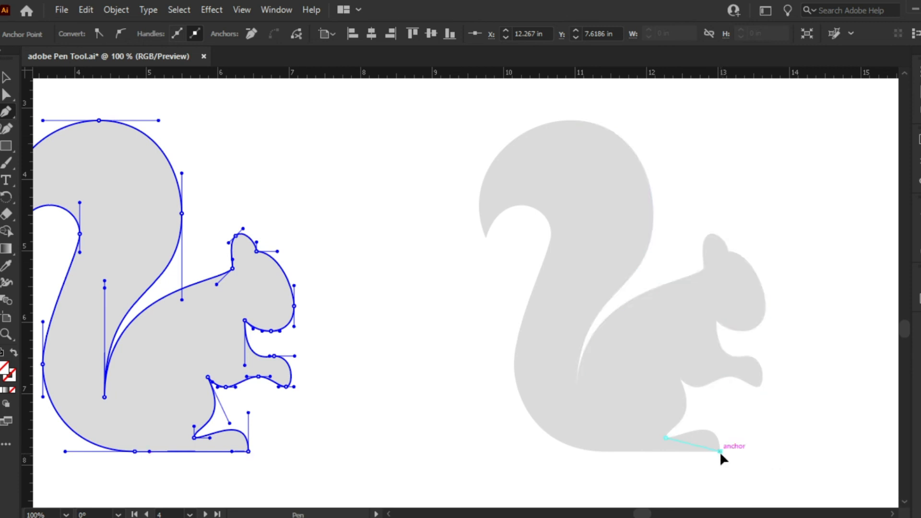
pyautogui.moveTo(721, 485); pyautogui.dragTo(713, 490)
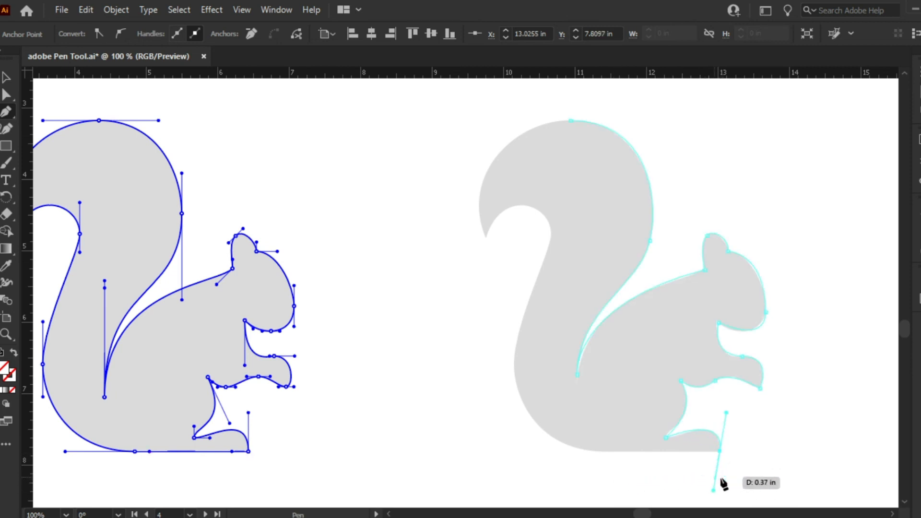
pyautogui.click(719, 451)
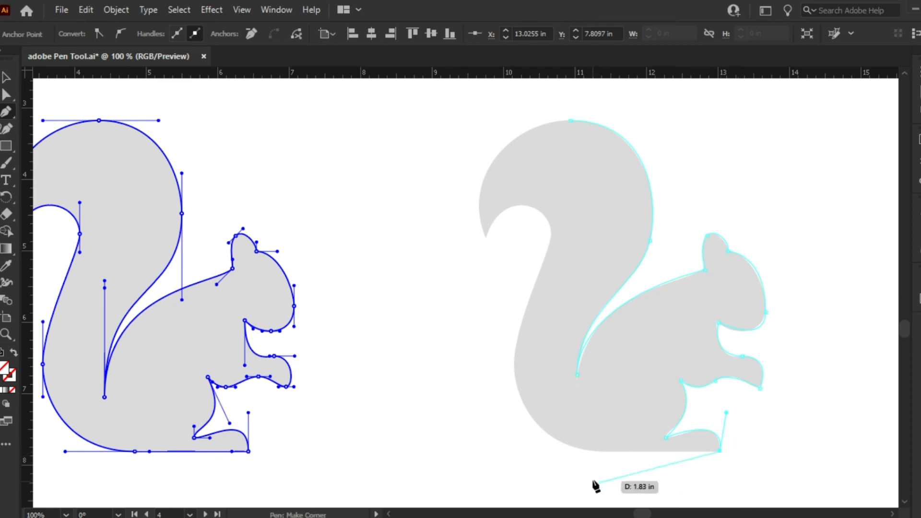
pyautogui.click(600, 451)
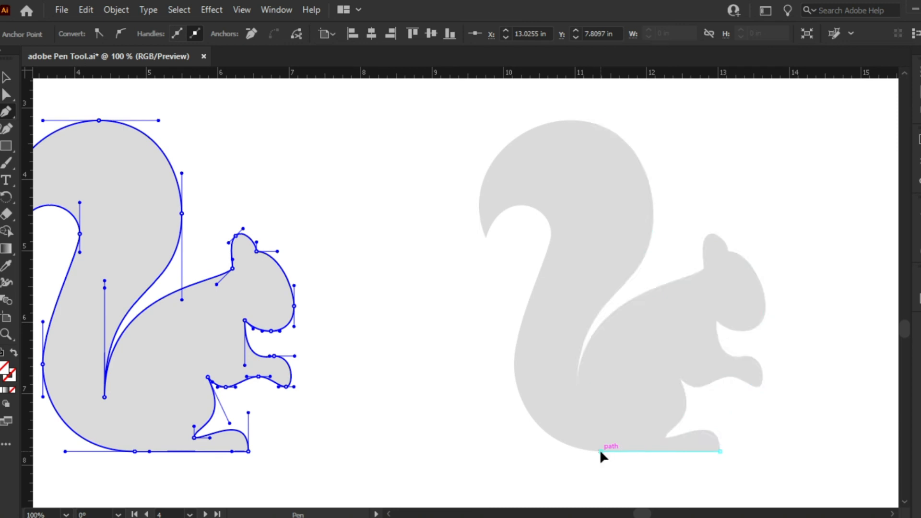
# Step: Trace the curved lower back and the tail's inner edge up to the tail tip, making the tip a corner point
pyautogui.moveTo(514, 364); pyautogui.dragTo(515, 286)
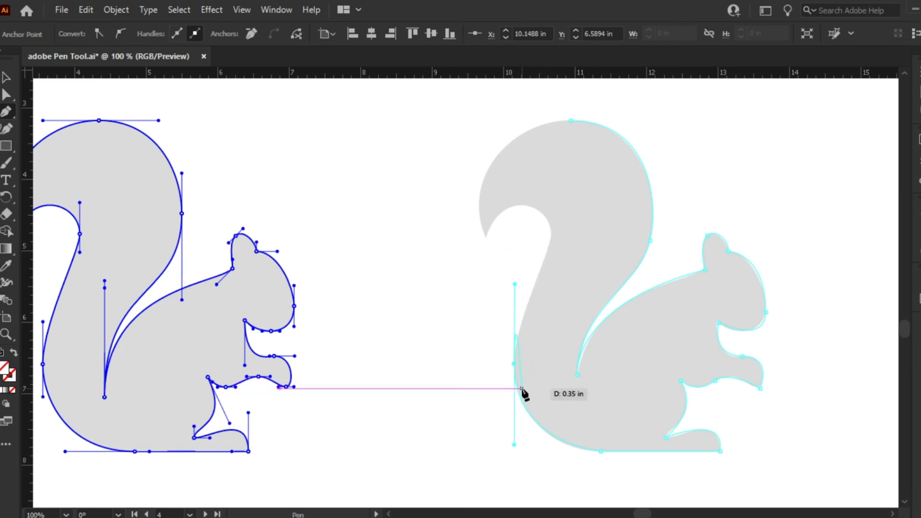
pyautogui.click(514, 366)
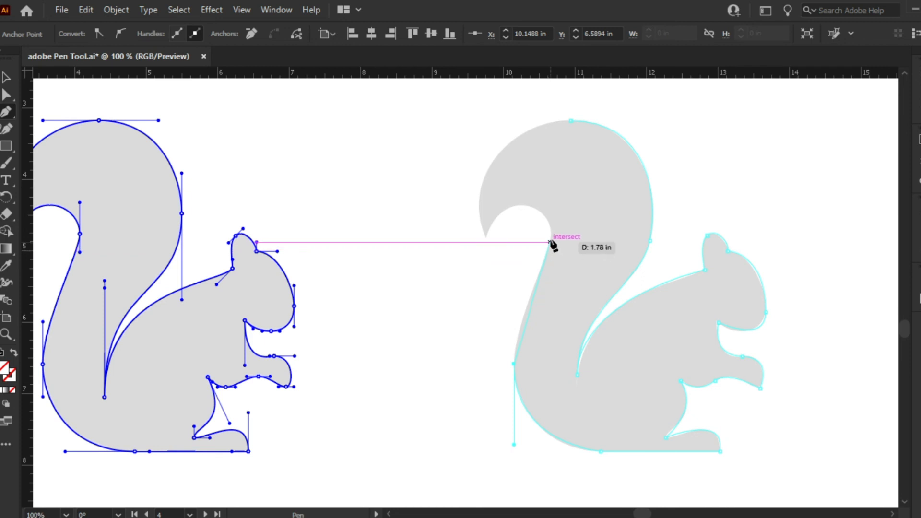
pyautogui.moveTo(550, 237); pyautogui.dragTo(584, 145)
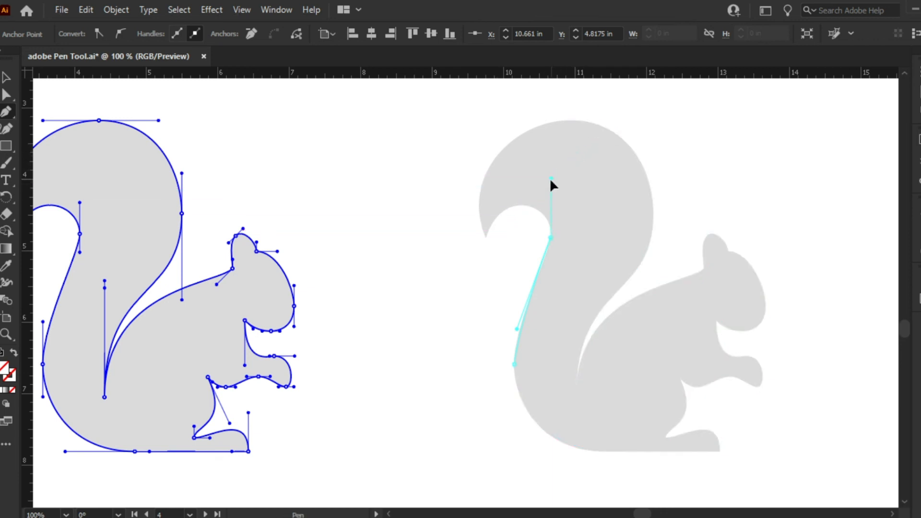
pyautogui.moveTo(551, 179); pyautogui.dragTo(551, 201)
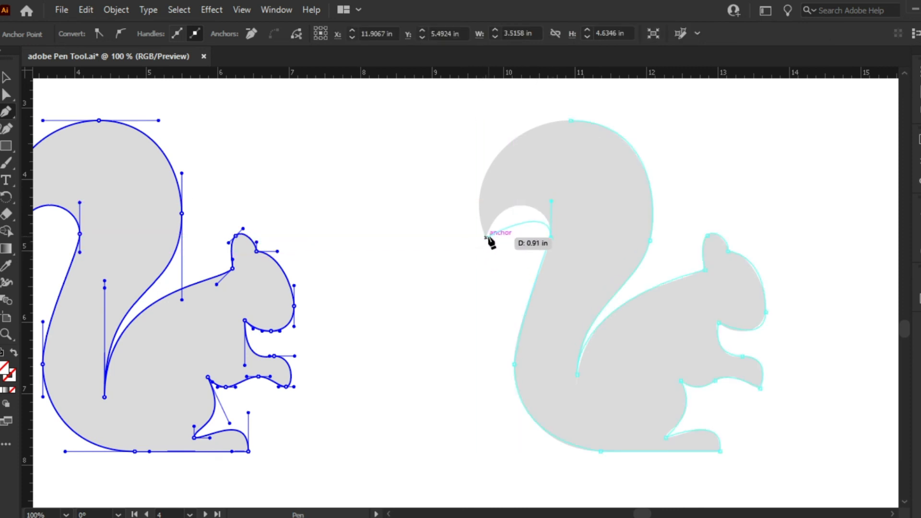
pyautogui.moveTo(487, 238); pyautogui.dragTo(474, 284)
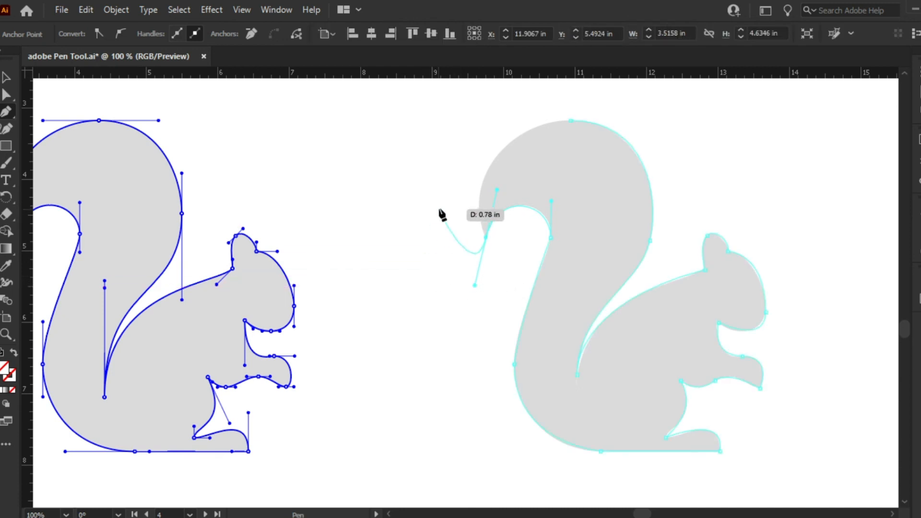
pyautogui.click(487, 239)
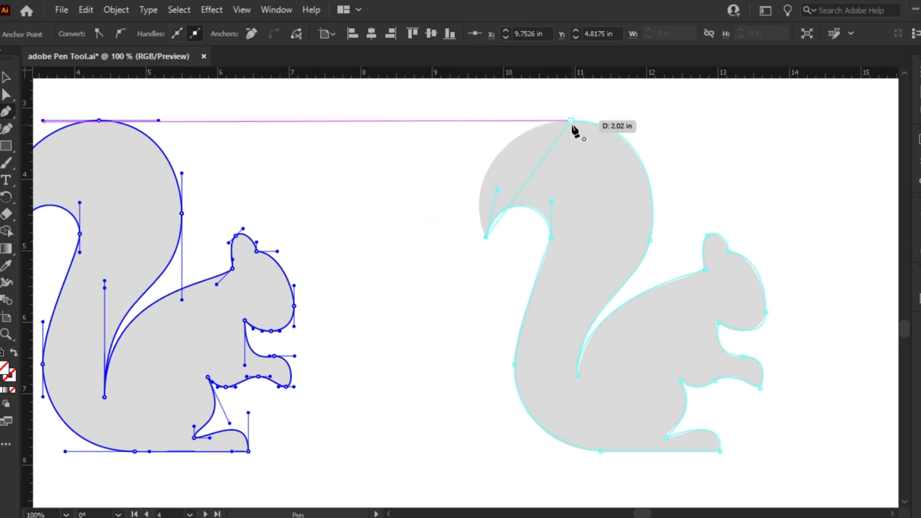
# Step: Close the squirrel path at the tail's top anchor and adjust that anchor's handles to fit the outer tail curve
pyautogui.moveTo(571, 120); pyautogui.dragTo(685, 102)
pyautogui.moveTo(697, 100); pyautogui.dragTo(691, 107)
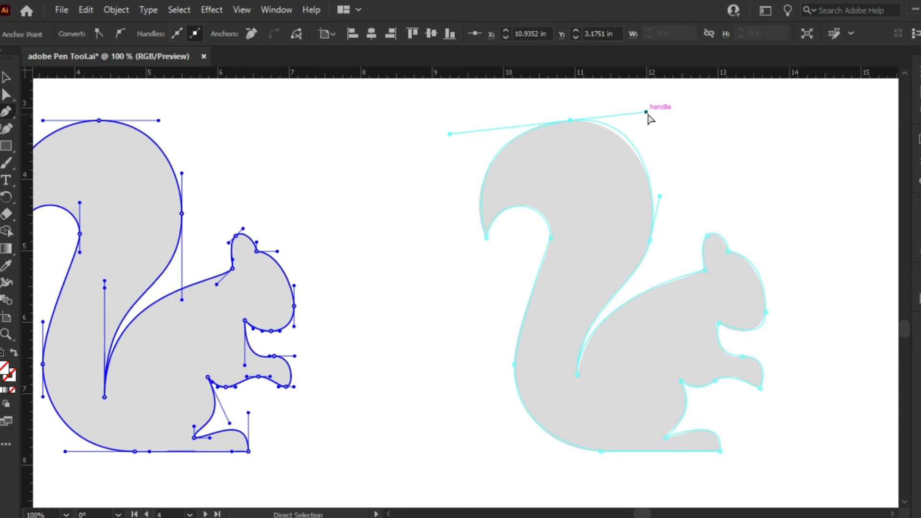
pyautogui.moveTo(647, 113); pyautogui.dragTo(638, 115)
pyautogui.moveTo(451, 132); pyautogui.dragTo(451, 135)
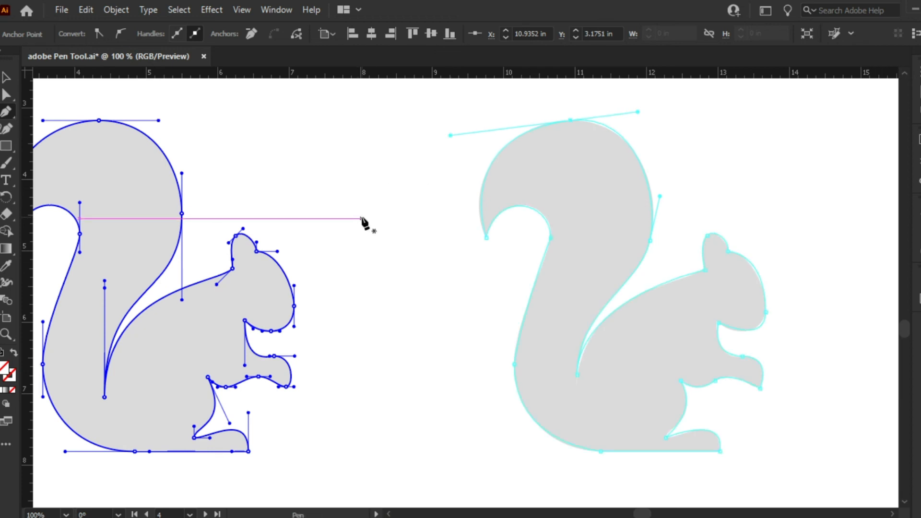
# Step: Fill the finished squirrel trace with red and deselect it
pyautogui.press('v')
pyautogui.click(356, 173)
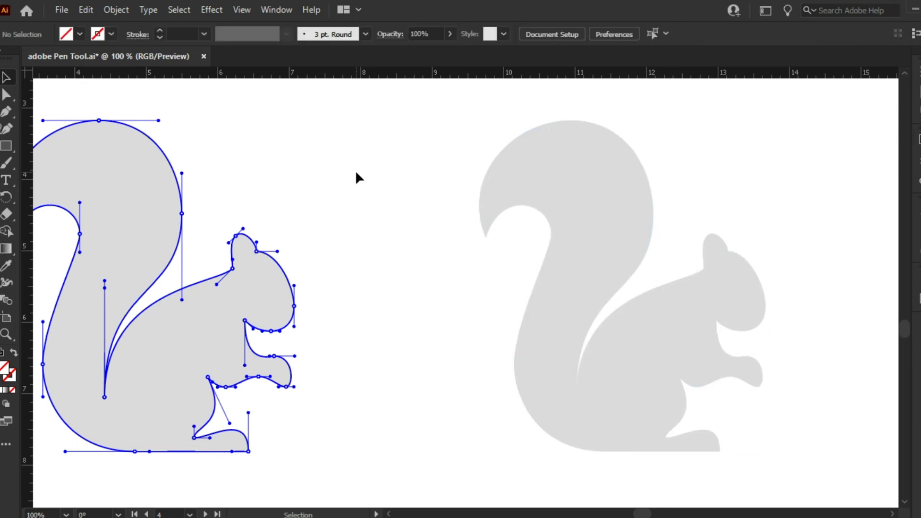
pyautogui.click(559, 175)
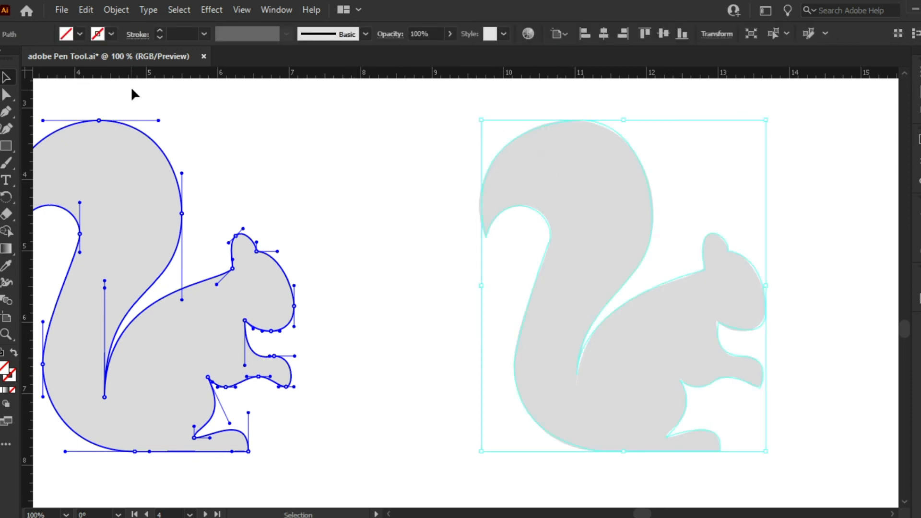
pyautogui.click(80, 35)
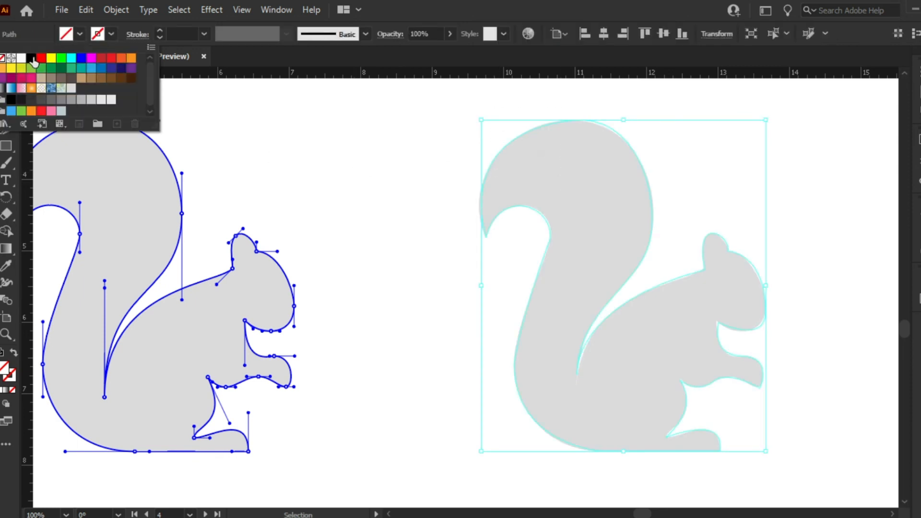
pyautogui.click(40, 60)
pyautogui.click(847, 365)
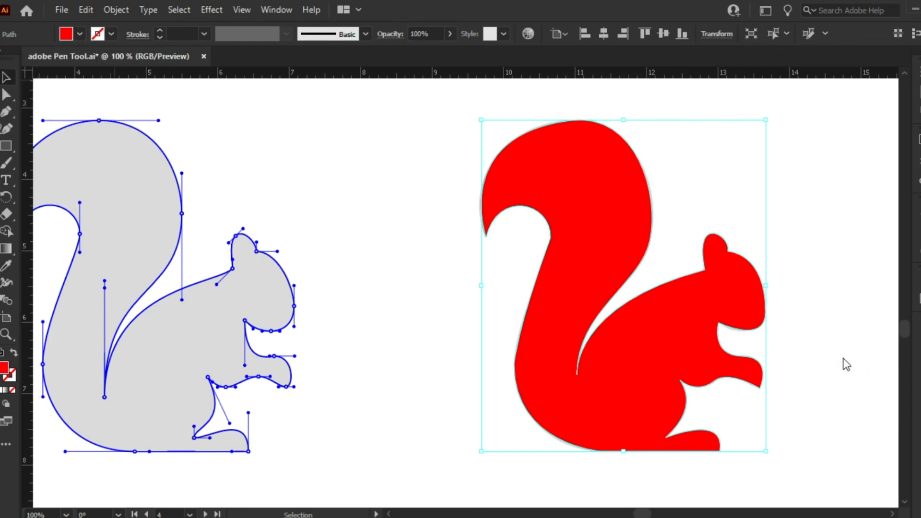
pyautogui.click(839, 267)
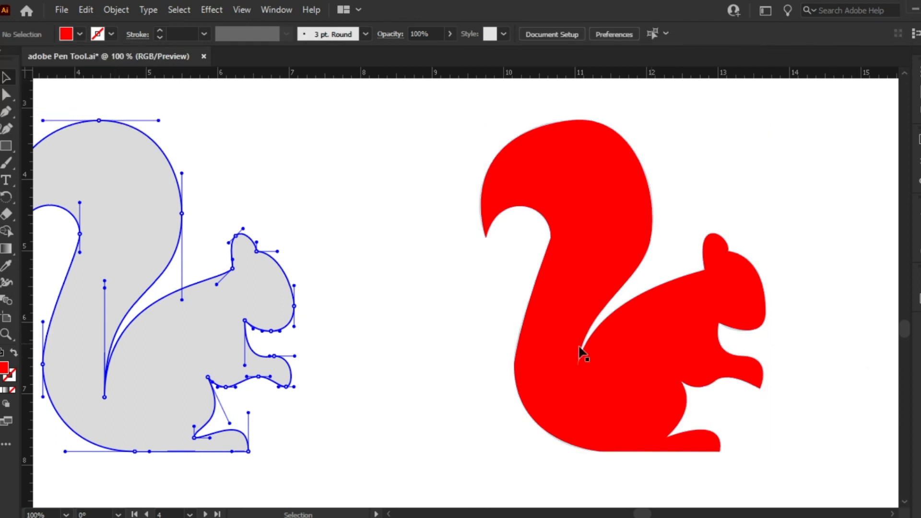